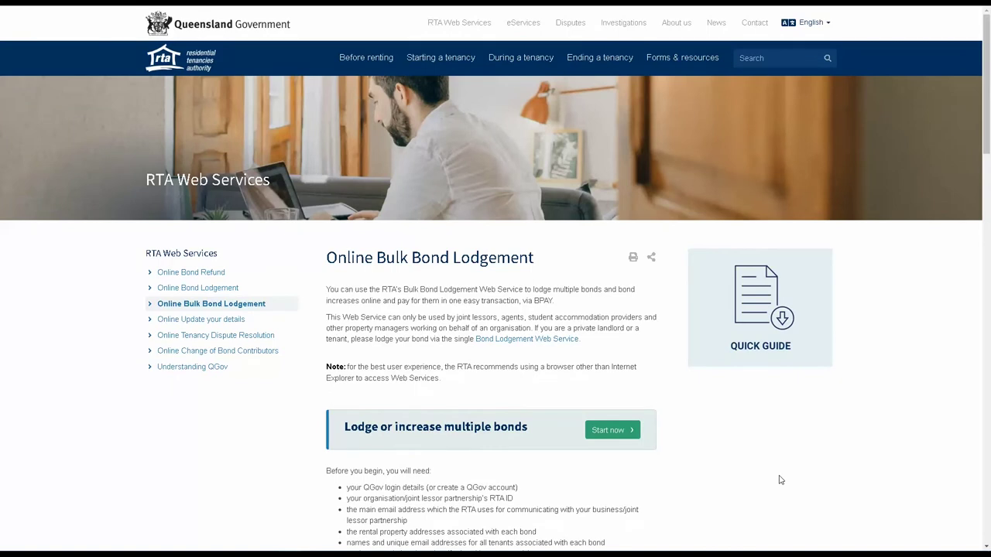
Step: Start the online bulk bond lodgement and accept the RTA Web Services terms and conditions
left_click(626, 434)
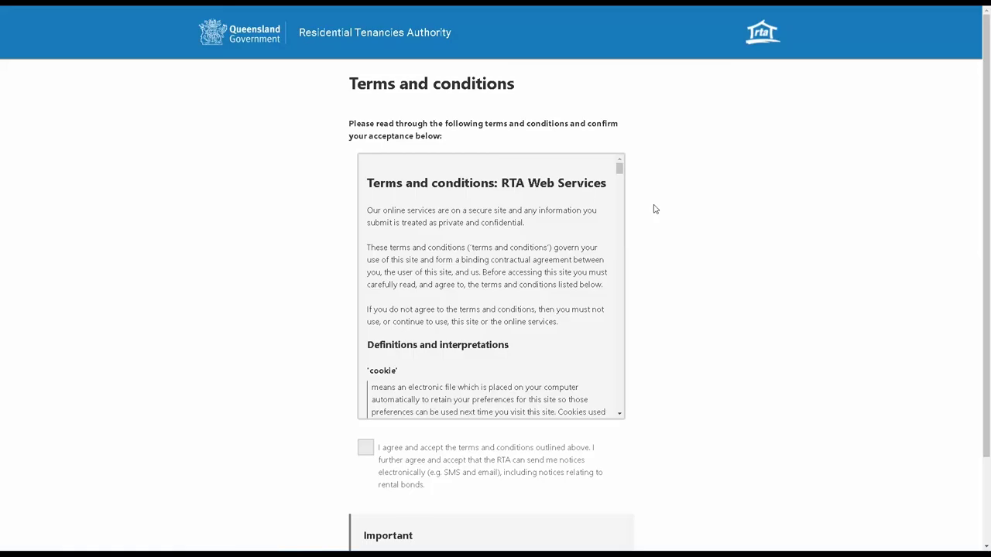
left_click_drag(619, 167, 621, 374)
left_click(366, 447)
scroll(480, 454, "down", 2)
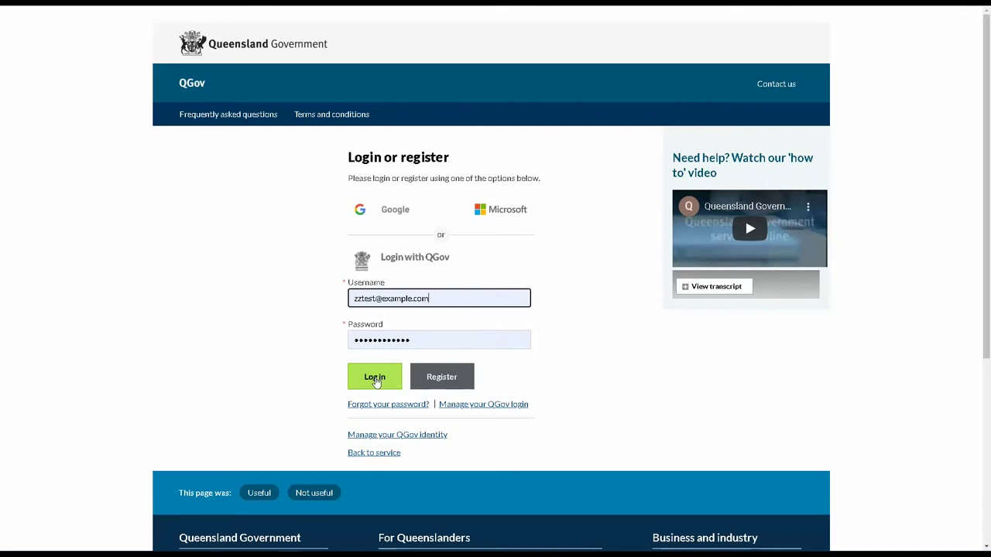
Step: Sign in to QGov with the pre-filled username and password
left_click(376, 385)
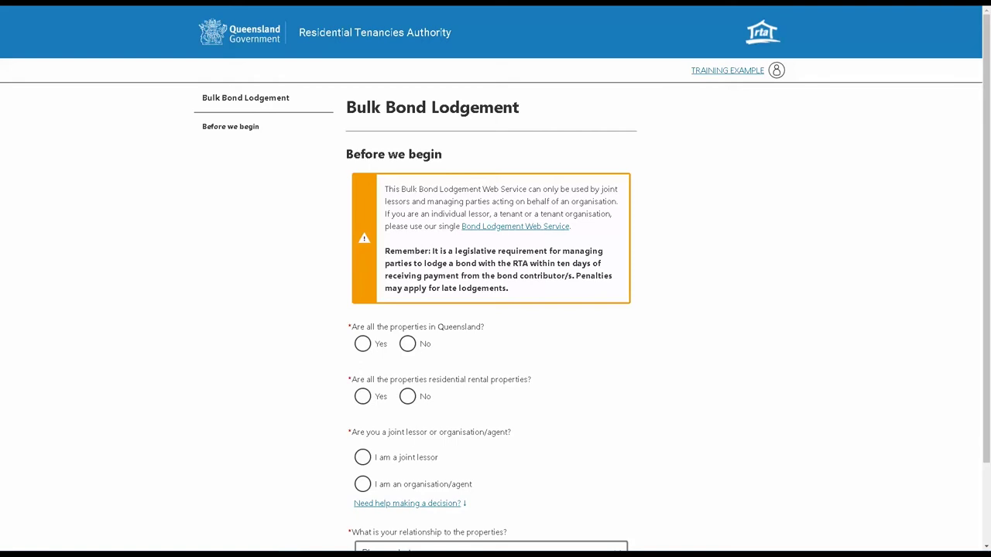
Step: Answer Yes to the Queensland and residential-rental questions and choose organisation/agent
left_click(365, 346)
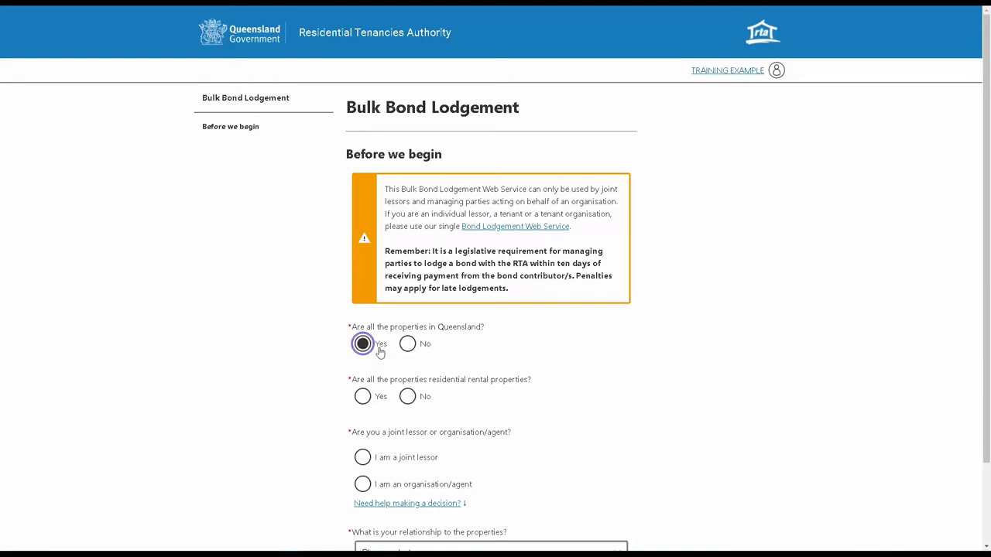
left_click(362, 397)
scroll(361, 411, "down", 2)
left_click(362, 387)
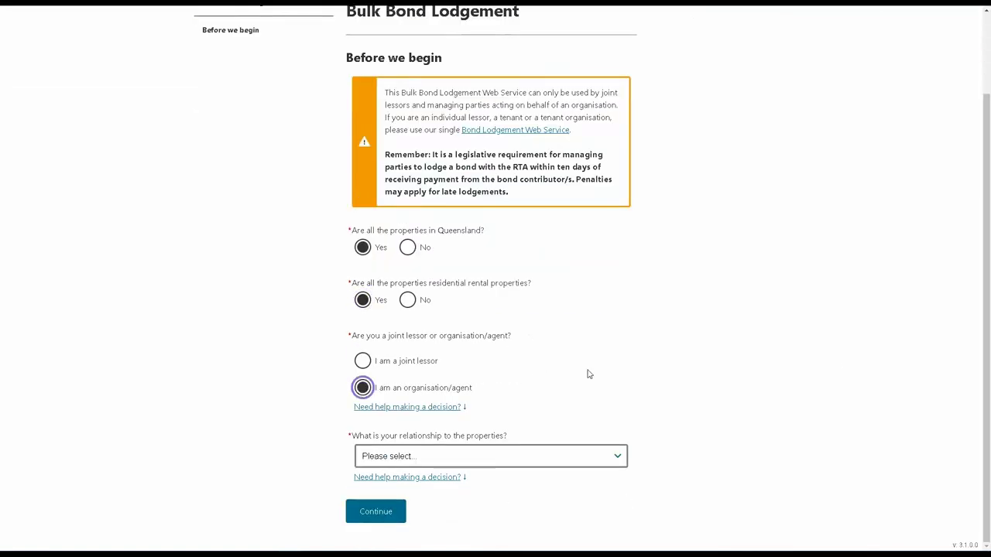
Step: Read the relationship help texts, then open the relationship options list
left_click(458, 462)
left_click(462, 462)
left_click(447, 477)
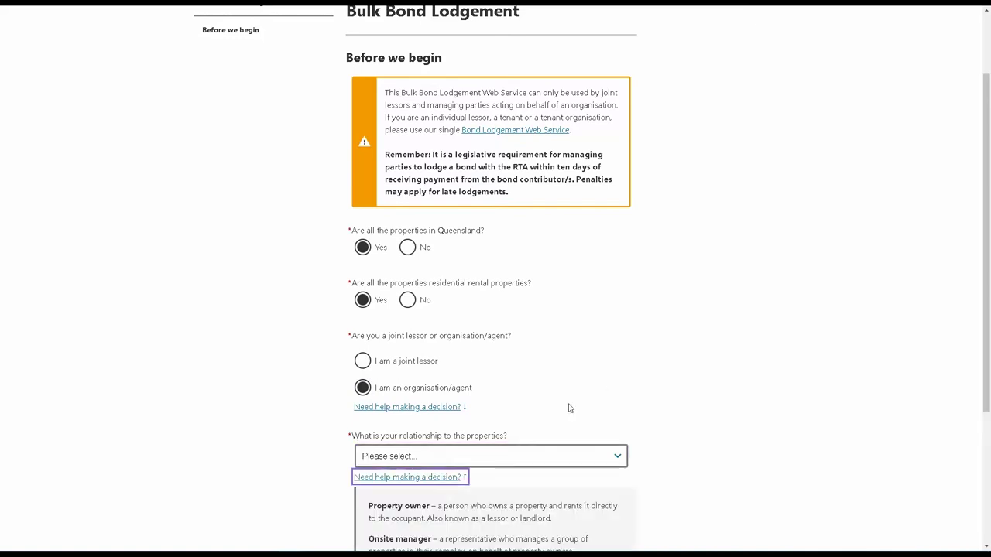
scroll(588, 403, "down", 3)
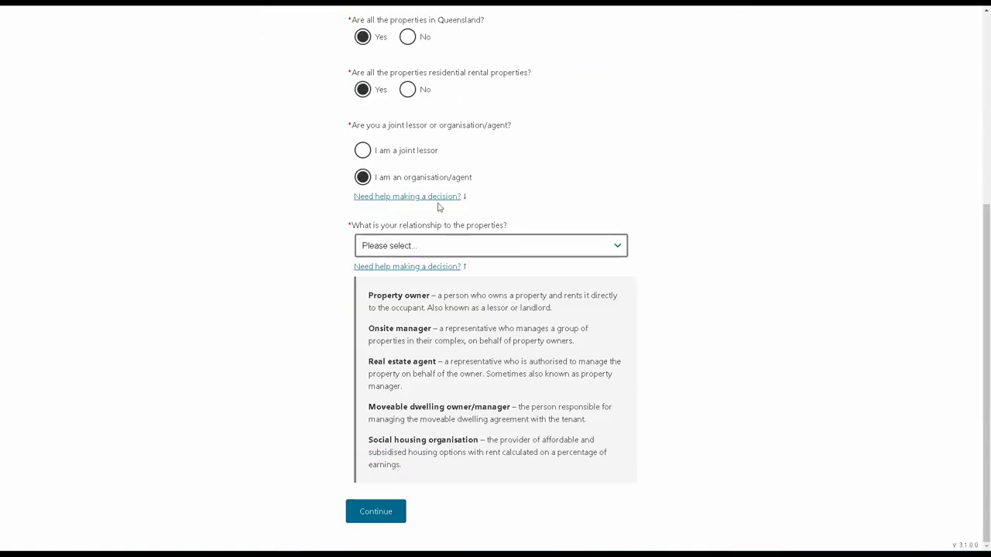
scroll(473, 354, "up", 2)
left_click(462, 353)
scroll(541, 357, "down", 2)
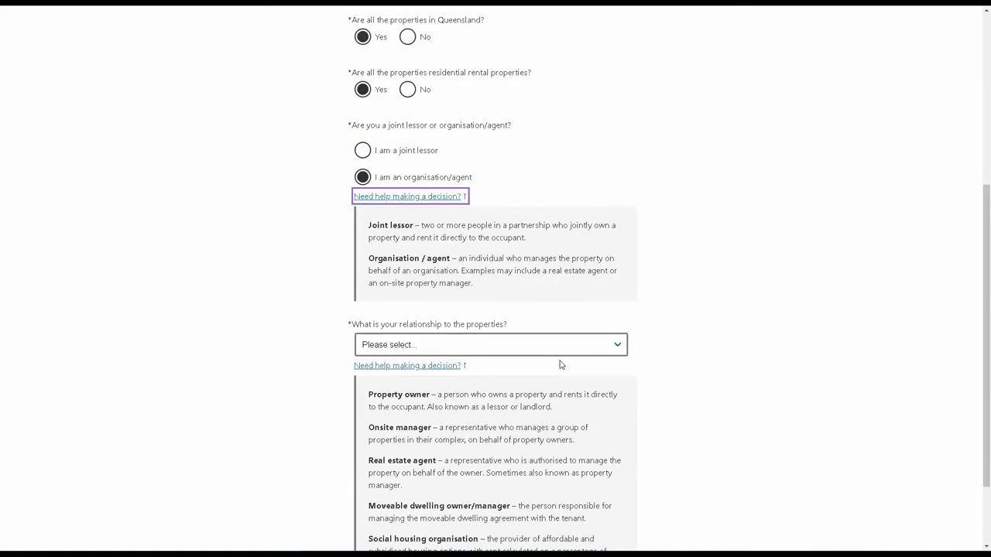
scroll(561, 365, "down", 2)
left_click(513, 248)
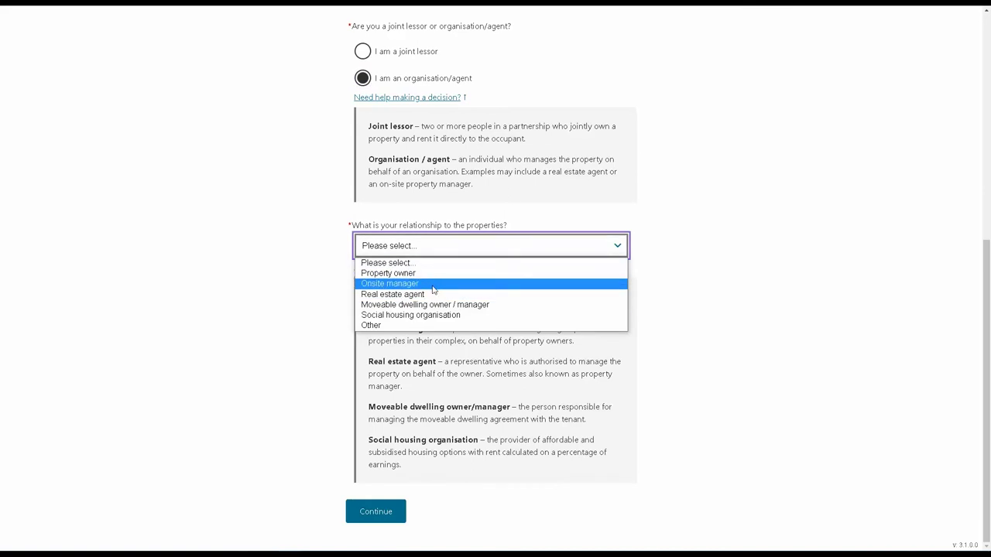
Step: Choose Real estate agent and confirm being the contact person, entering the contact phone number
left_click(418, 294)
left_click(370, 514)
left_click(362, 397)
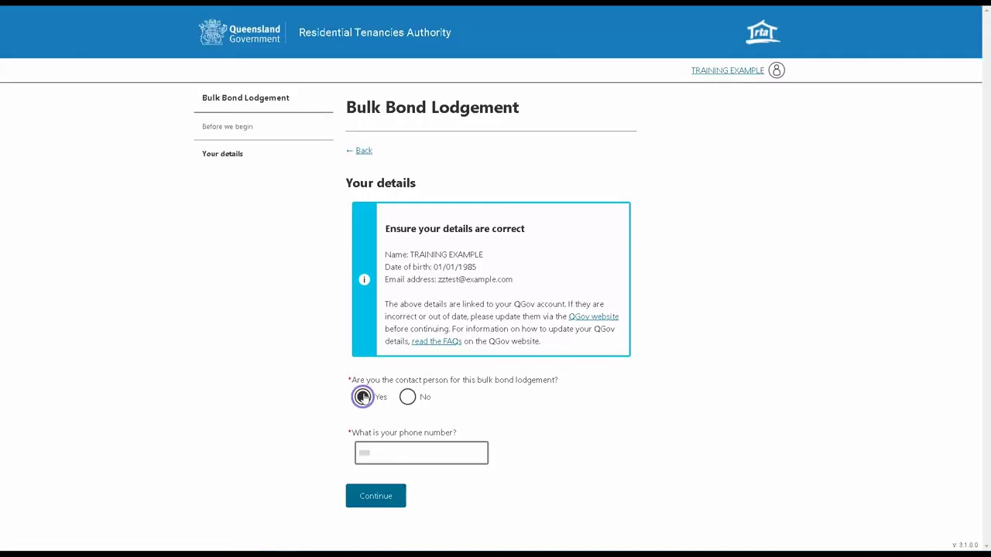
left_click(379, 455)
type("04123")
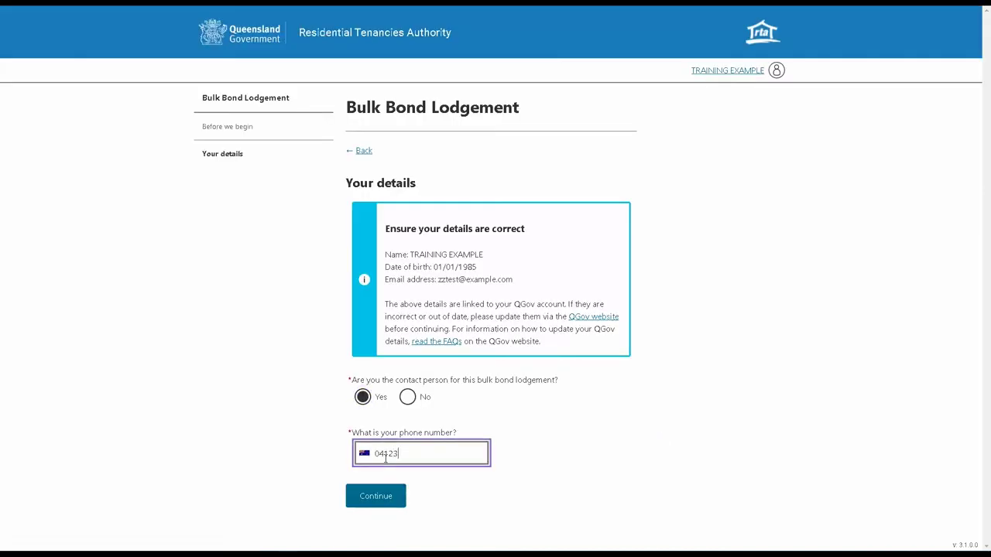
type("45678")
left_click(398, 493)
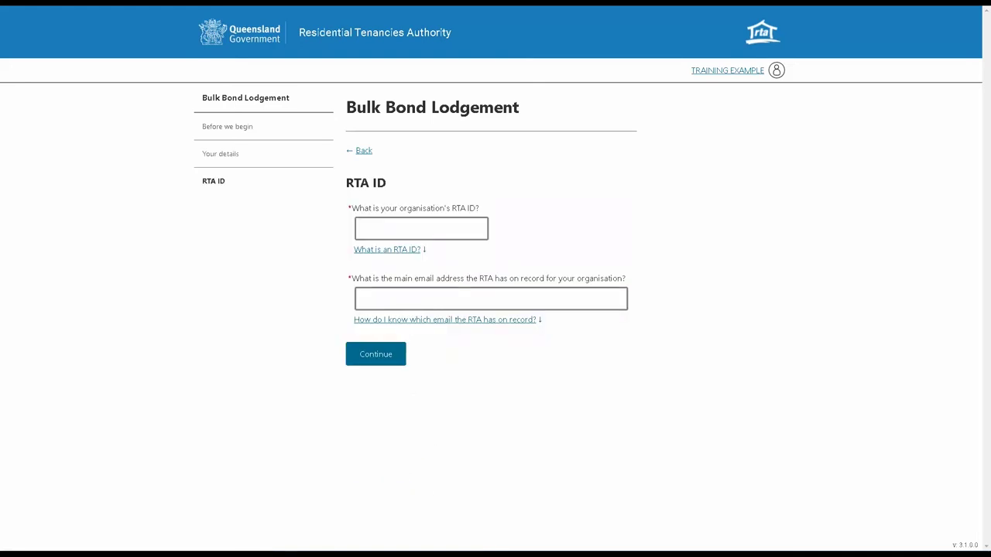
Step: Enter the organisation's RTA ID and email on record, then confirm the organisation is correct
left_click(403, 226)
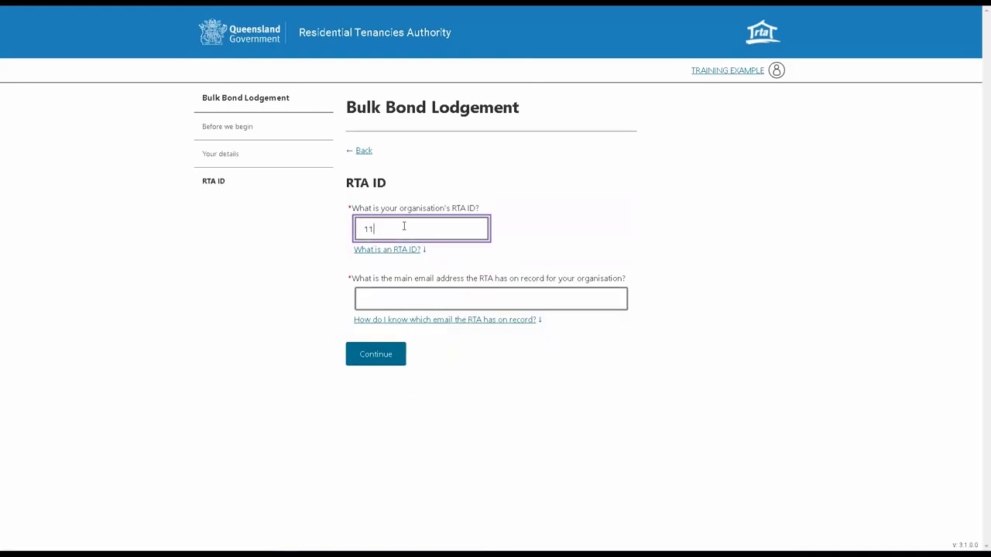
type("113 248 733")
left_click(409, 291)
type("zzexampl")
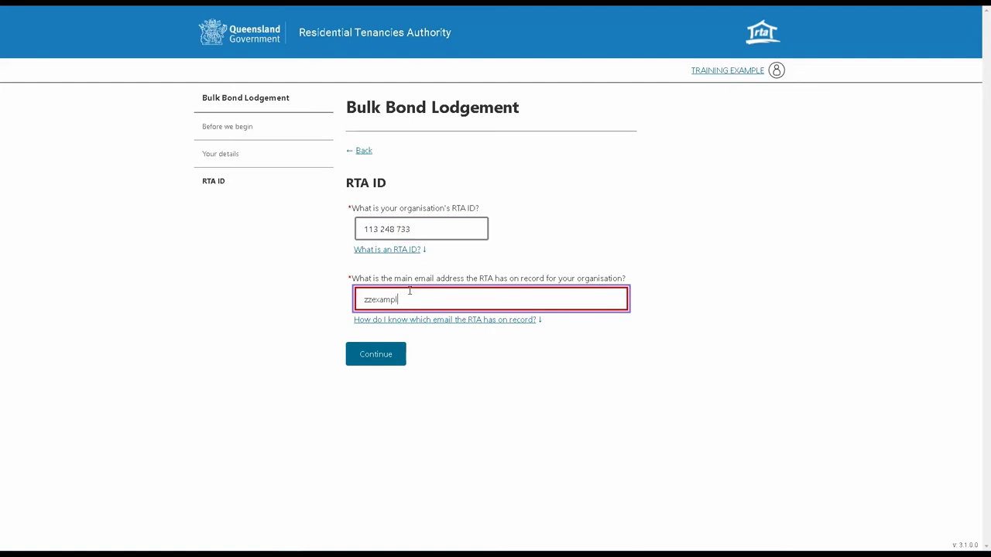
type("e@re")
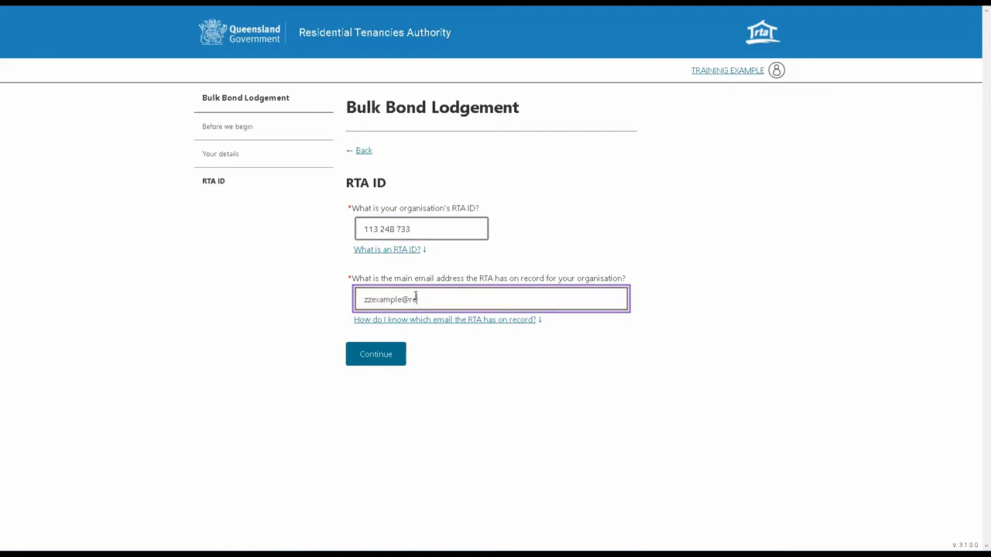
type("alestate.com")
left_click(377, 361)
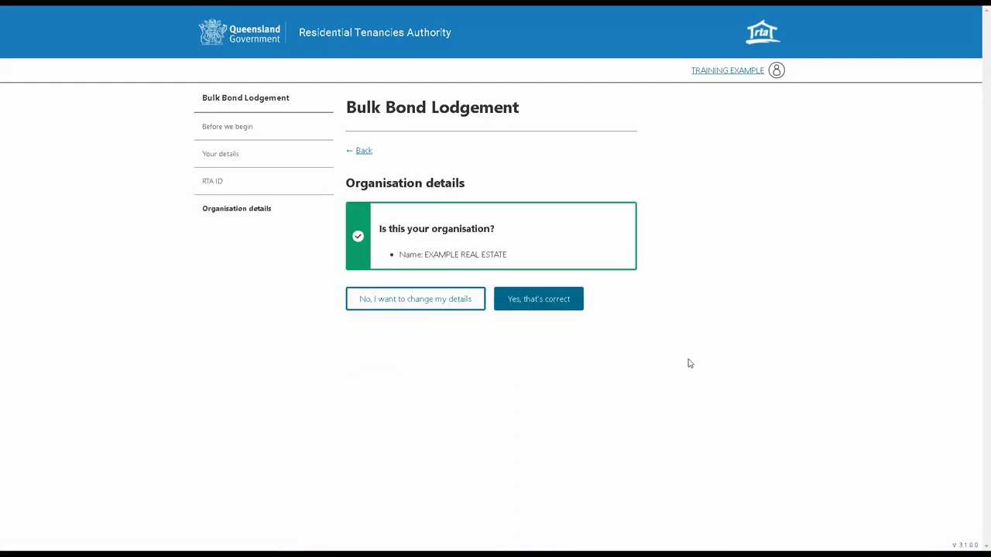
left_click(539, 307)
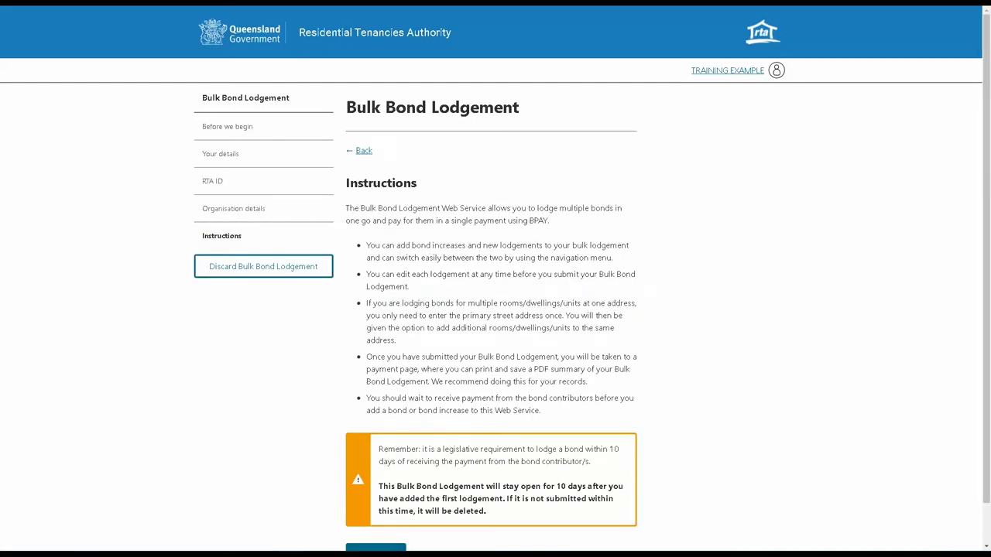
Step: Continue past the Instructions to the Bond increases page showing 0 / 50 lodged, $0.00
scroll(770, 364, "down", 1)
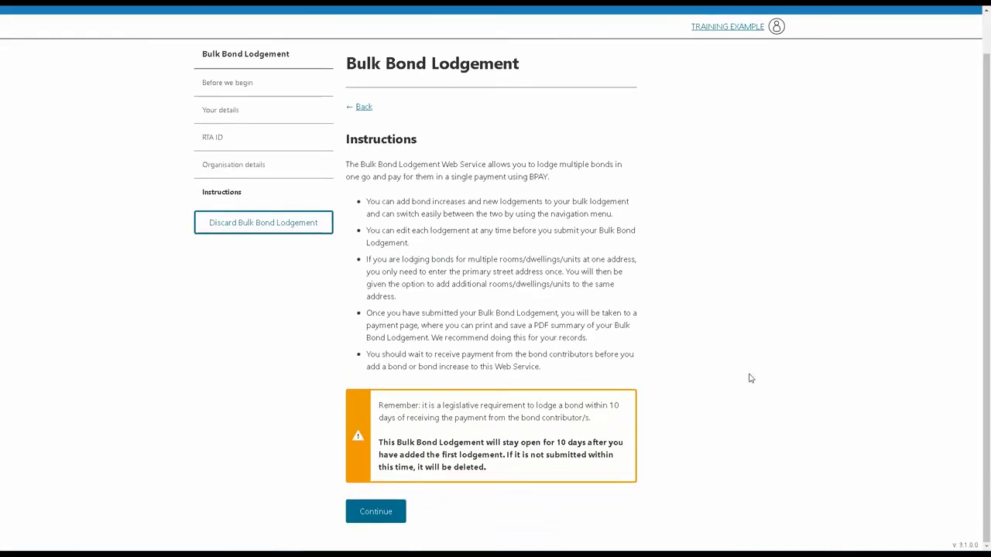
left_click(377, 514)
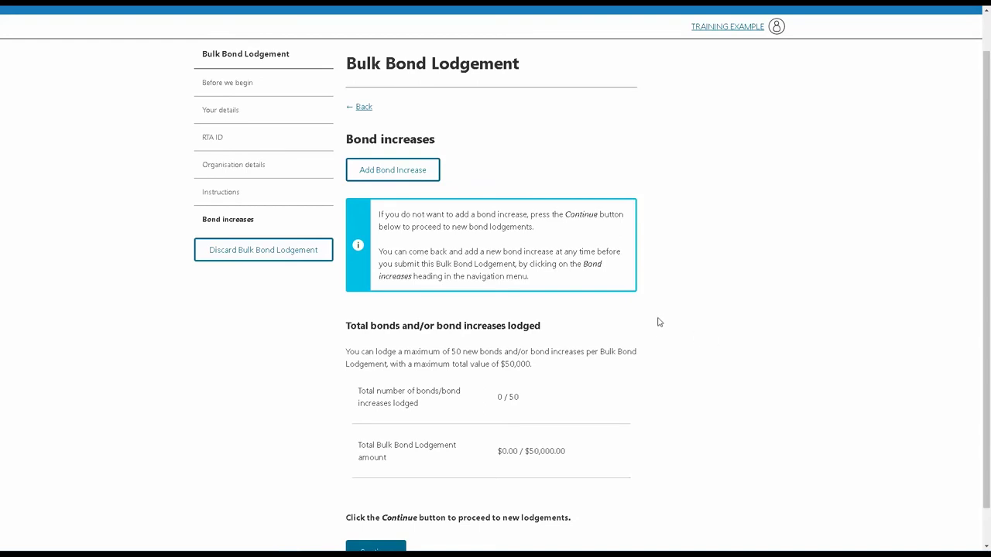
scroll(704, 337, "down", 1)
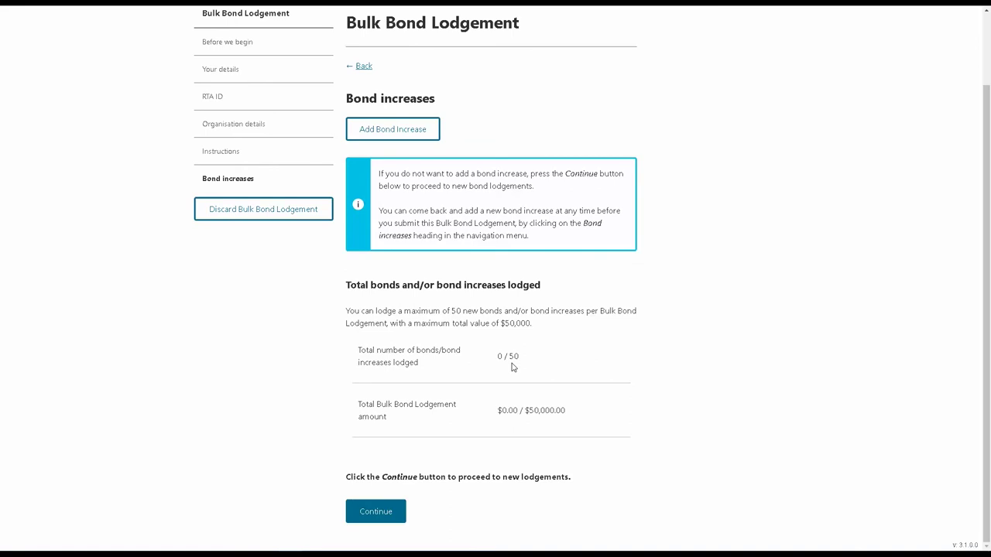
scroll(548, 261, "up", 1)
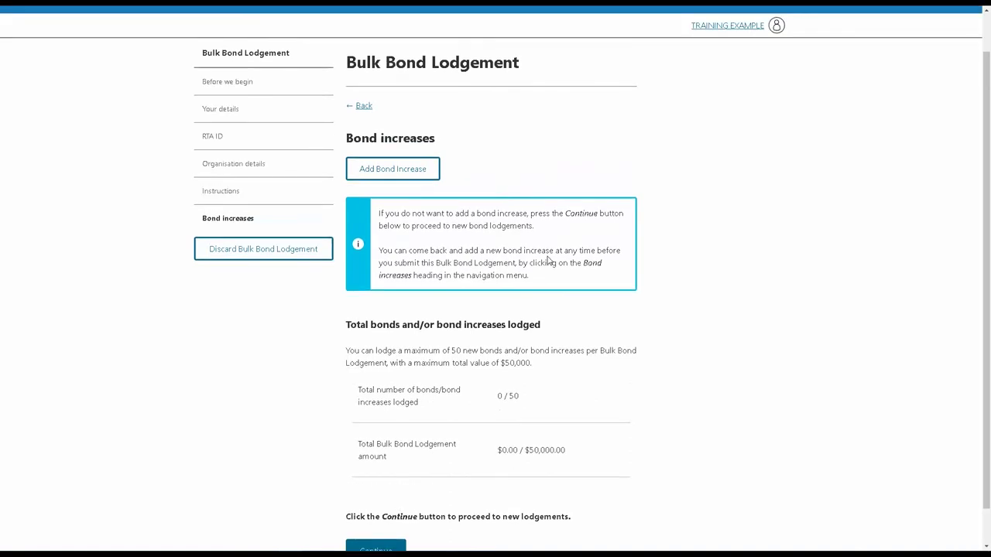
scroll(547, 260, "up", 1)
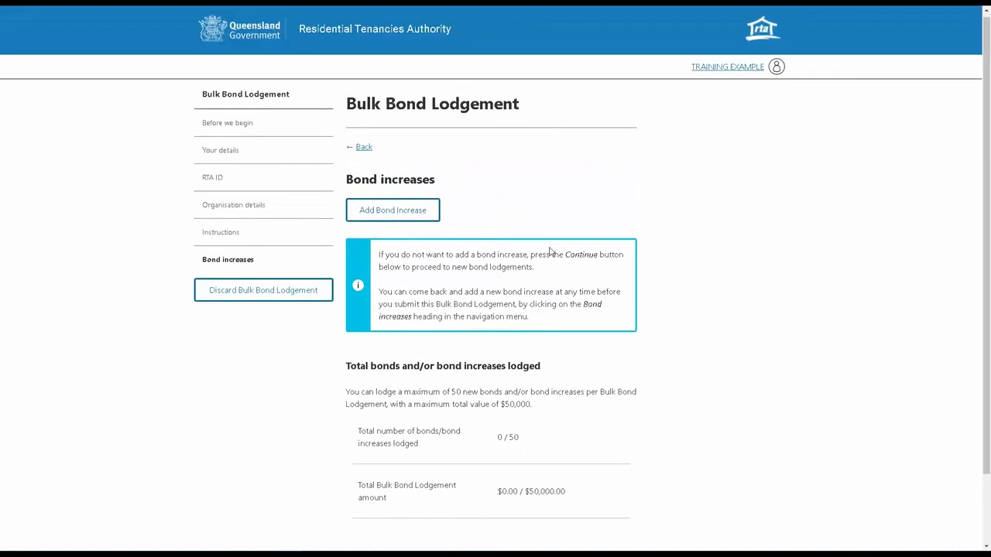
Step: Add a bond increase by pasting and looking up the bond number, confirming the bond and contributors
left_click(400, 220)
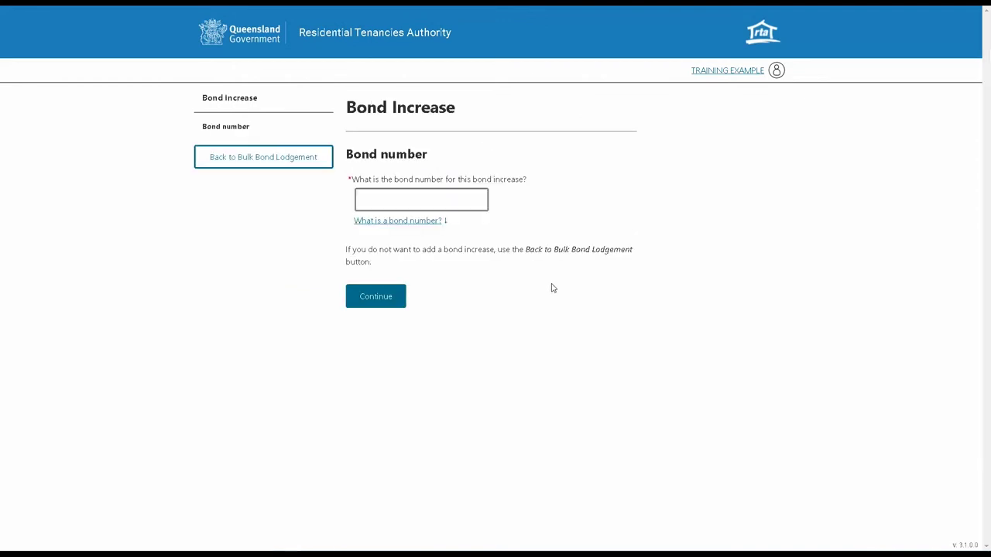
left_click(431, 199)
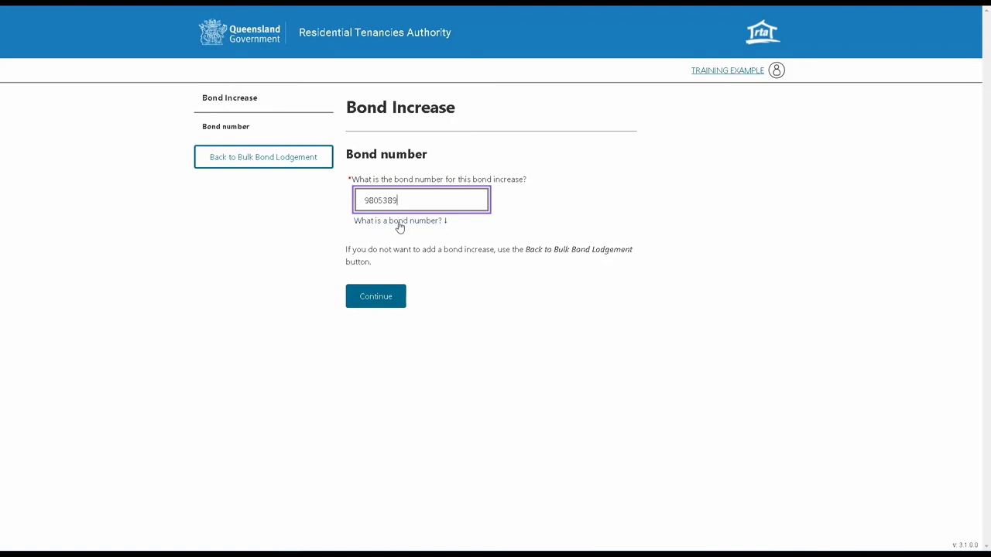
left_click(387, 297)
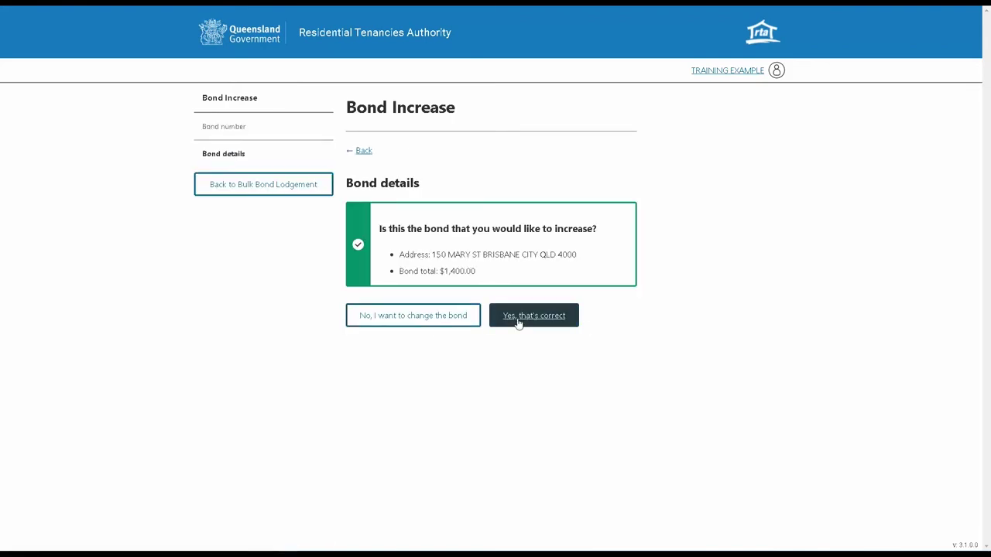
left_click(518, 322)
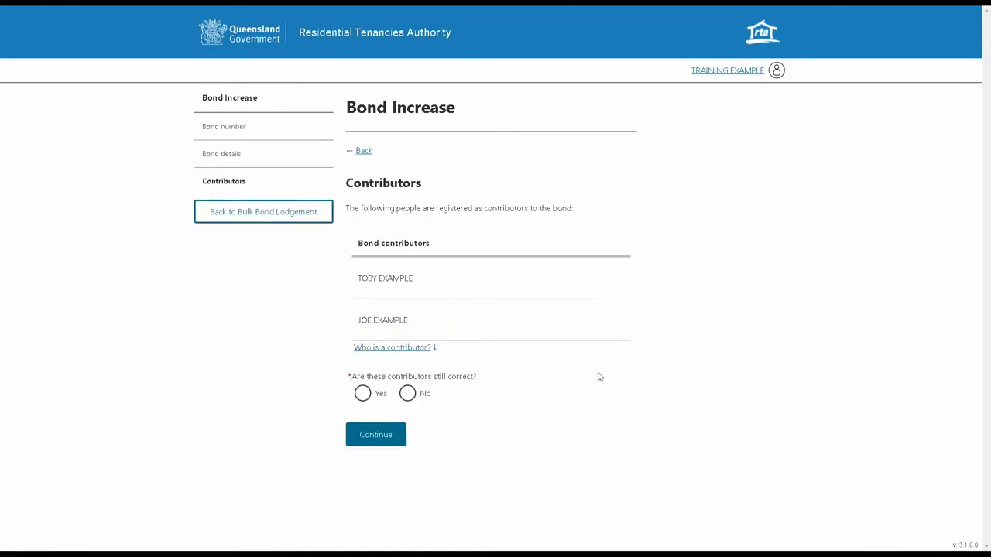
left_click(362, 393)
left_click(384, 436)
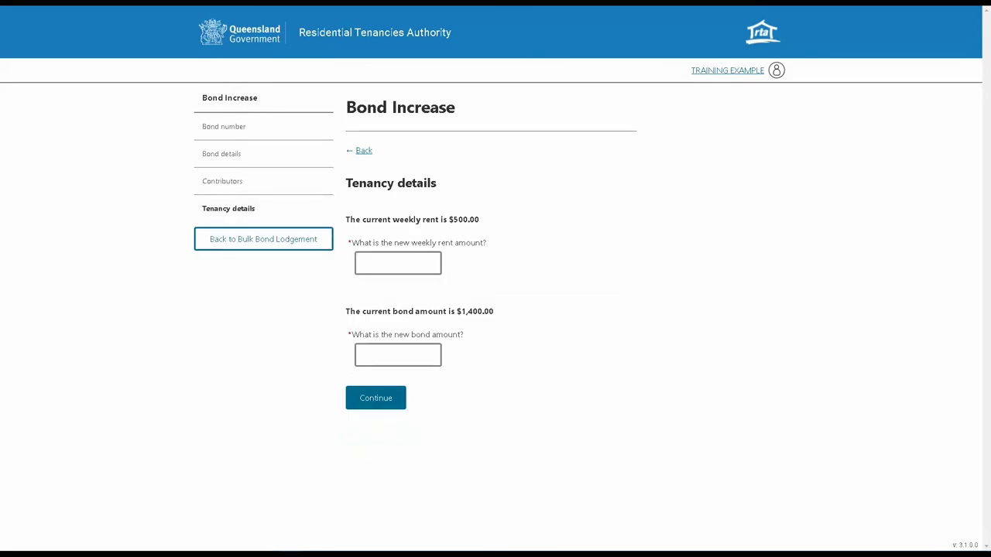
Step: Set the new weekly rent to $600 and the bond to $1,500
left_click(384, 266)
type("$600")
left_click(375, 370)
type("$1,500")
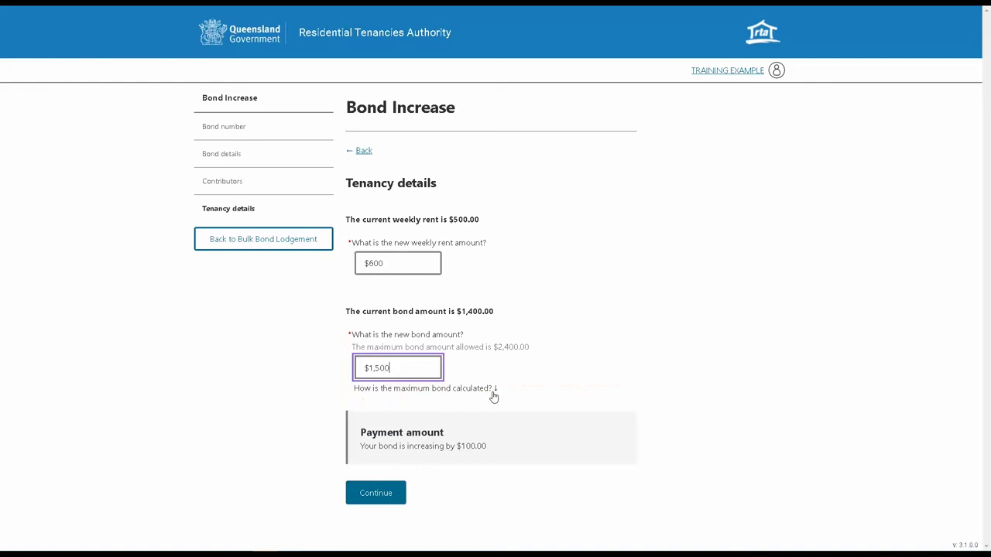
left_click(382, 495)
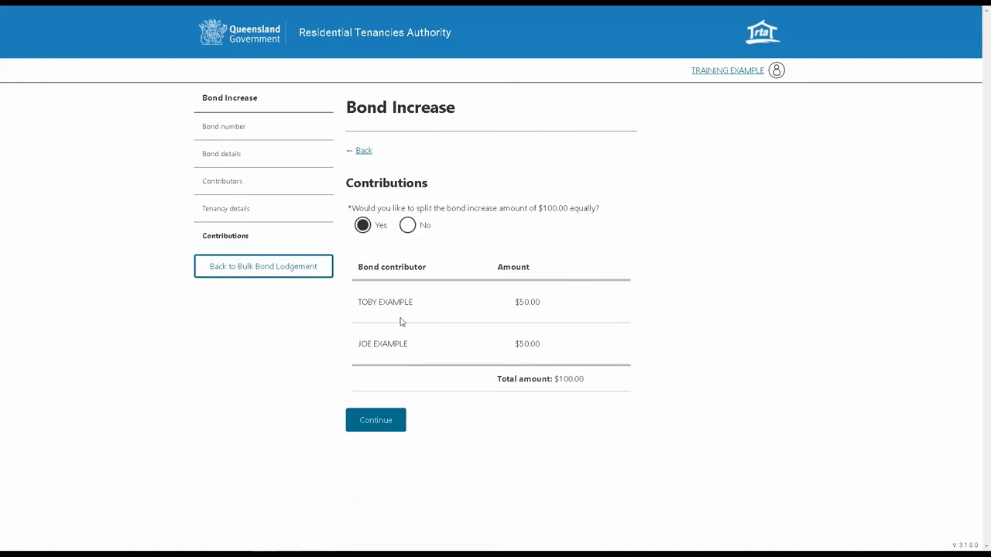
Step: Choose an unequal split, change the first contribution to 40 and clear the second
left_click(407, 226)
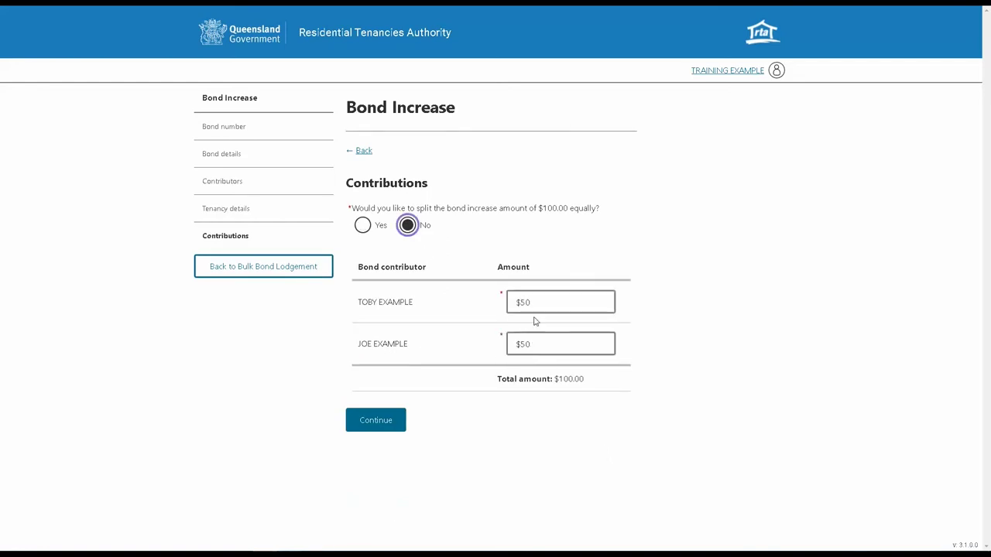
left_click_drag(538, 302, 520, 303)
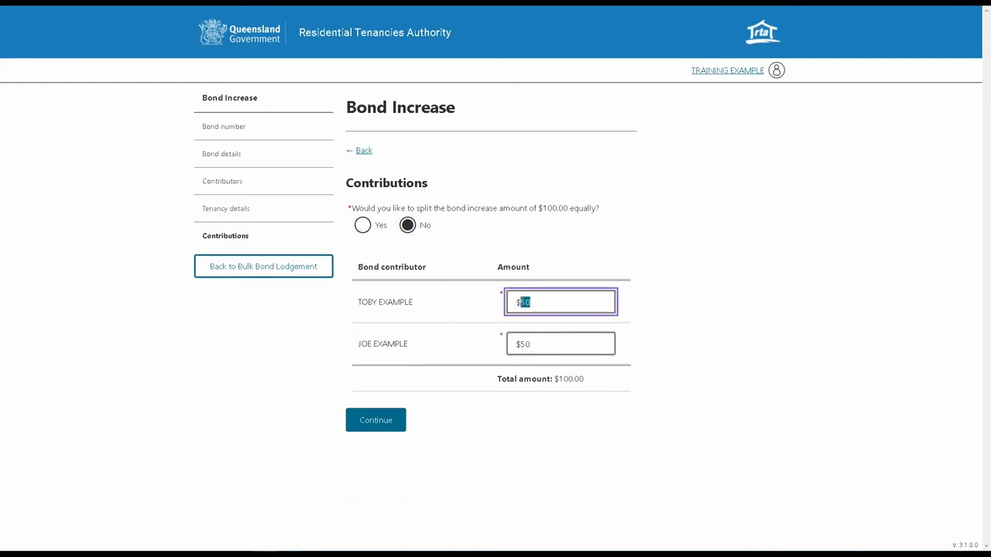
key("BackSpace")
type("40")
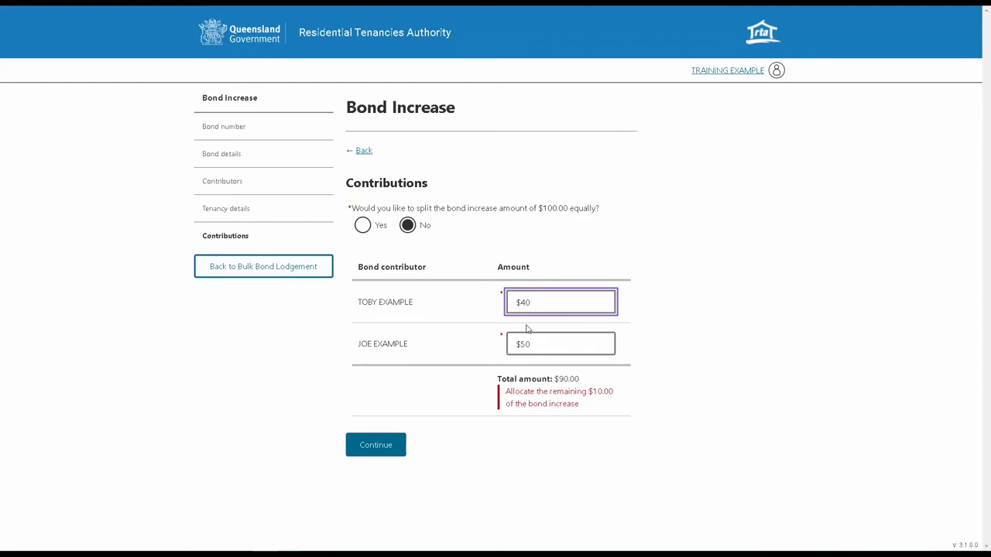
left_click(550, 349)
key("BackSpace")
key("BackSpace")
Step: Set the second contribution to 60, then record a changed tenancy end date of 7/12/2024
type("60")
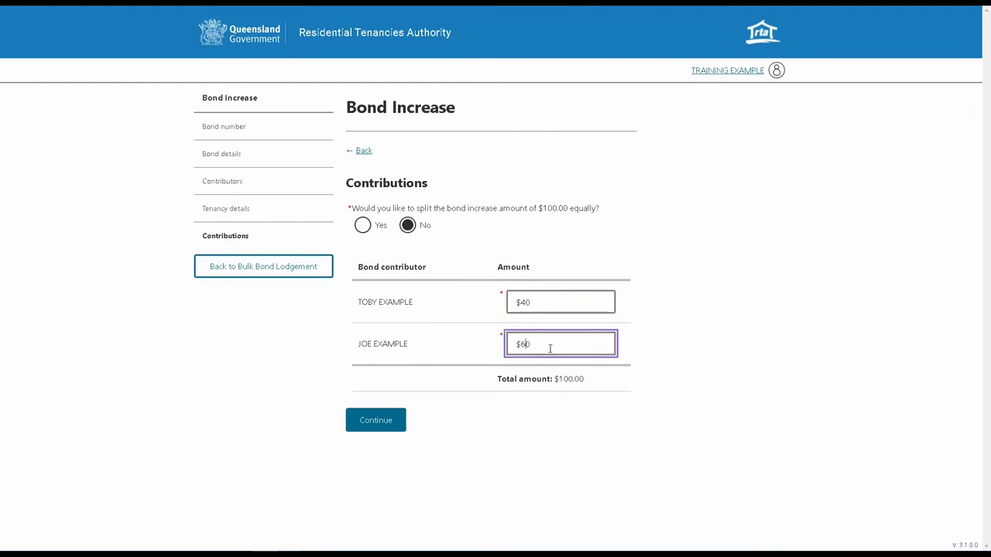
left_click(390, 418)
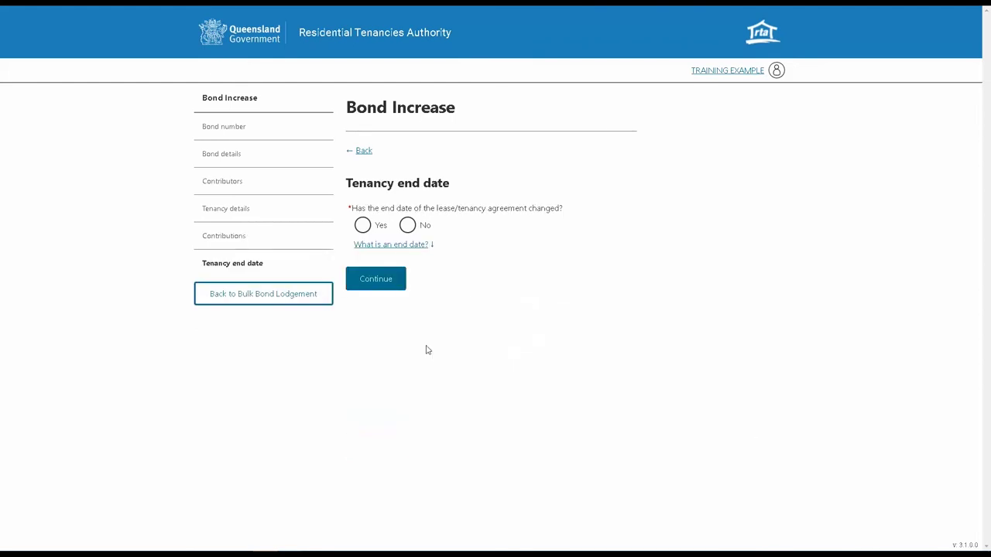
left_click(382, 224)
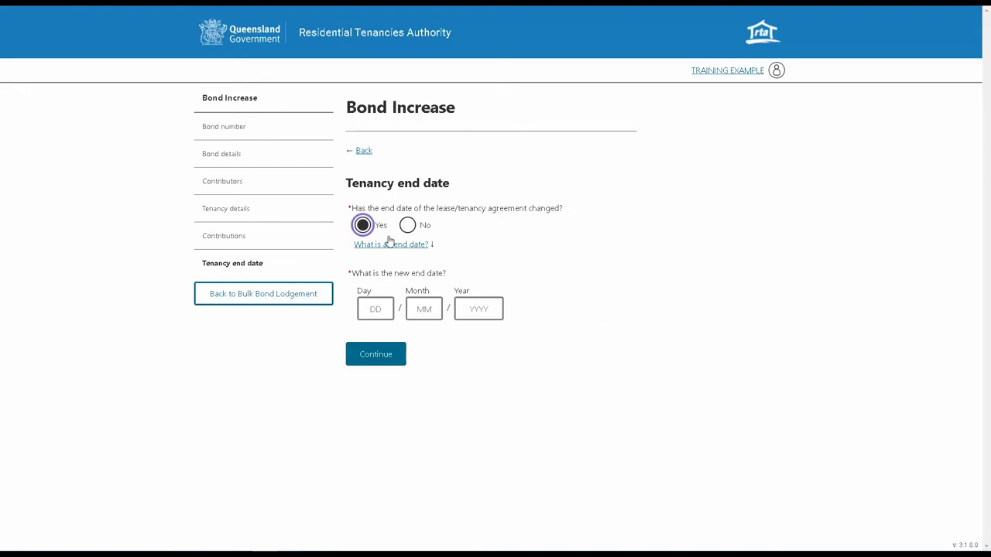
left_click(375, 308)
type("7")
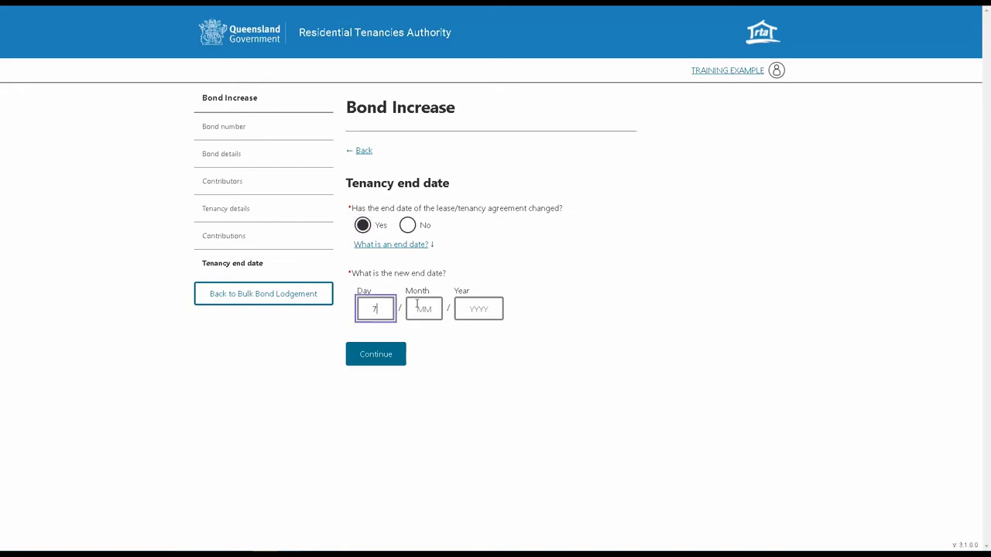
left_click(421, 308)
type("12")
left_click(474, 309)
type("2024")
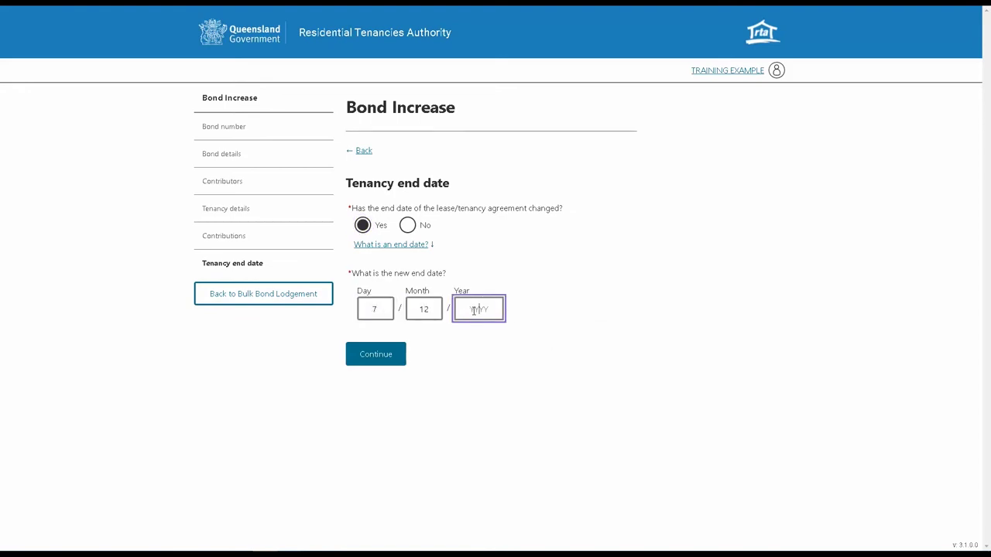
key("Return")
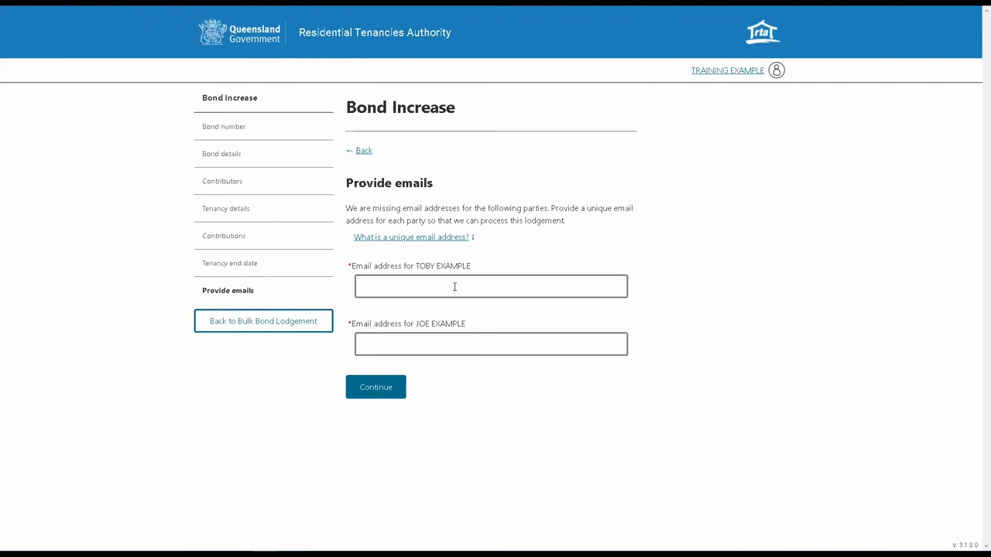
Step: Enter the first contributor's e-mail and begin typing the second contributor's e-mail
left_click(454, 286)
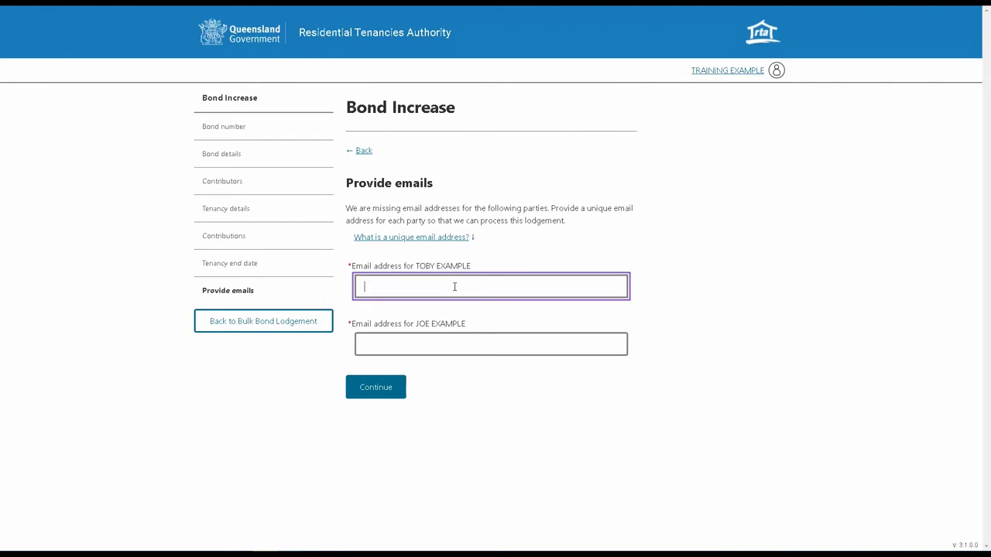
type("toby@example.com")
left_click(484, 344)
type("joe")
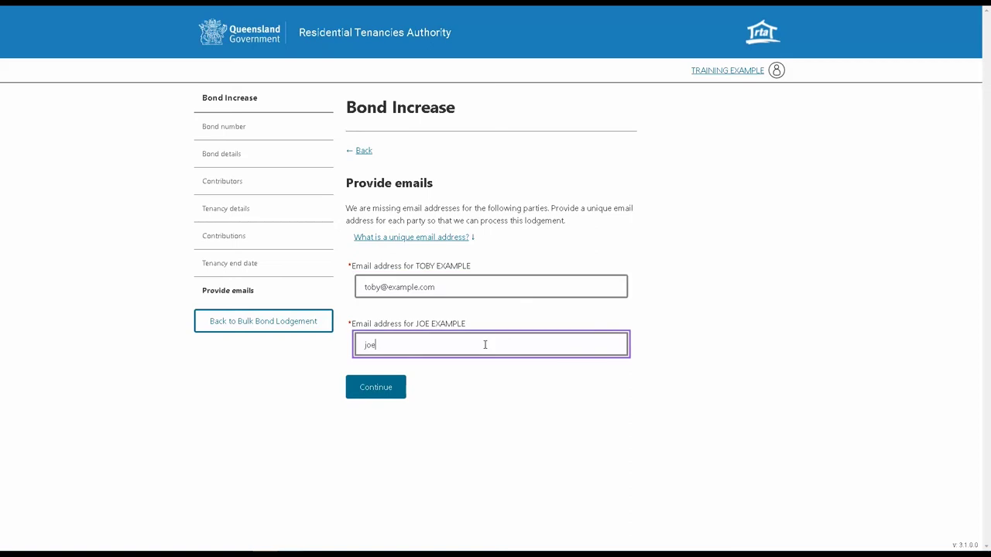
type("@example.com")
Step: Submit the contributor e-mails and print the summary from the Check your answers page
left_click(369, 394)
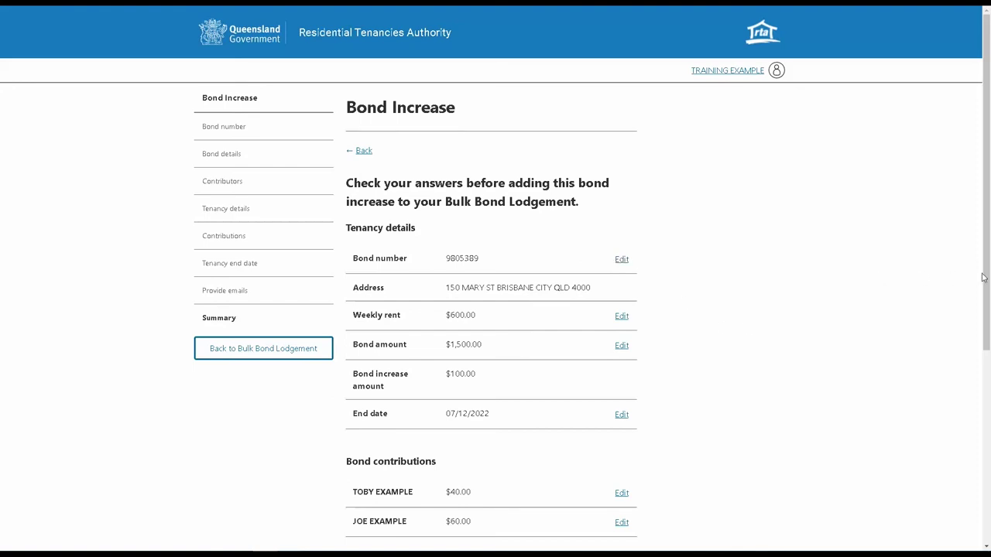
scroll(988, 277, "down", 4)
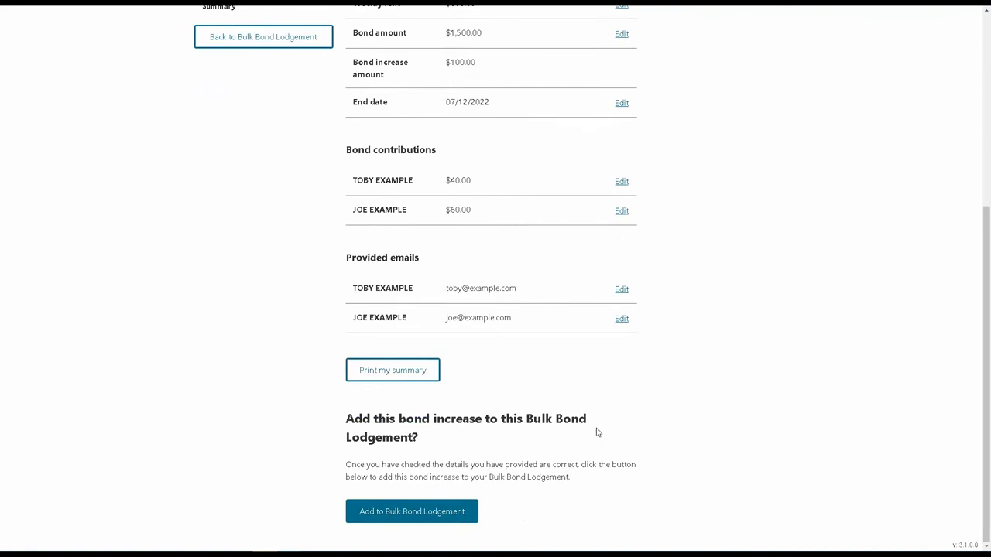
left_click(373, 371)
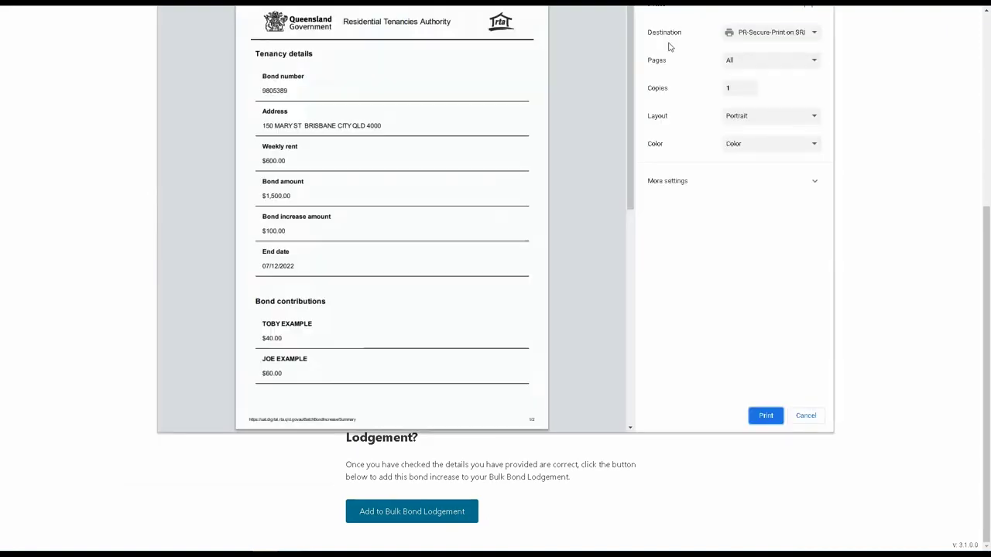
Step: Switch the print destination to Save as PDF, cancel, and add the increase to the Bulk Bond Lodgement
left_click(769, 36)
left_click(774, 55)
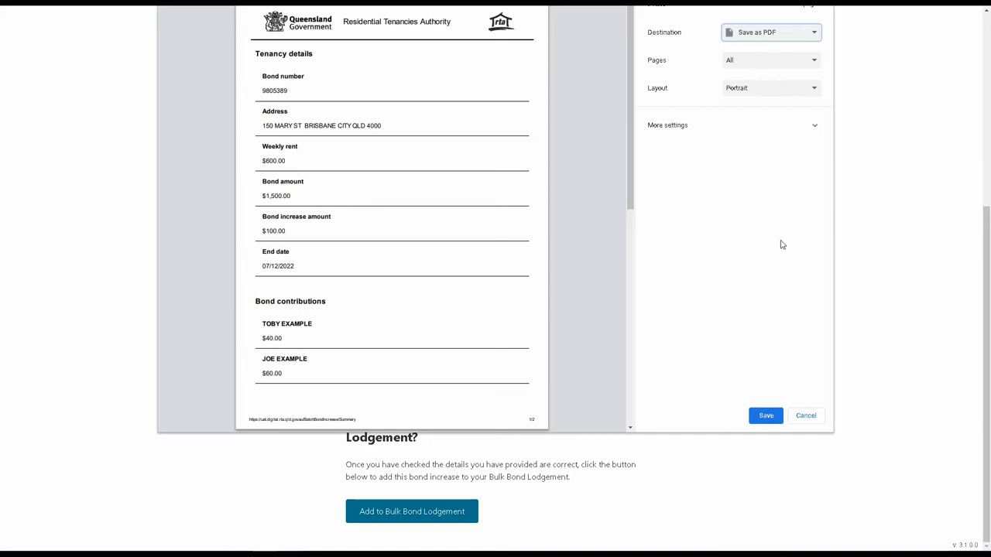
left_click(806, 416)
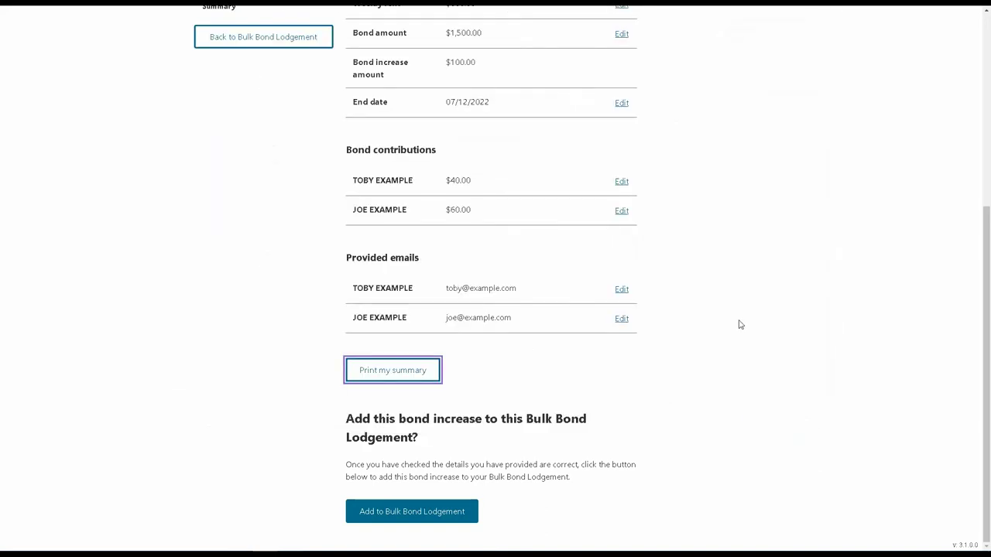
left_click(407, 510)
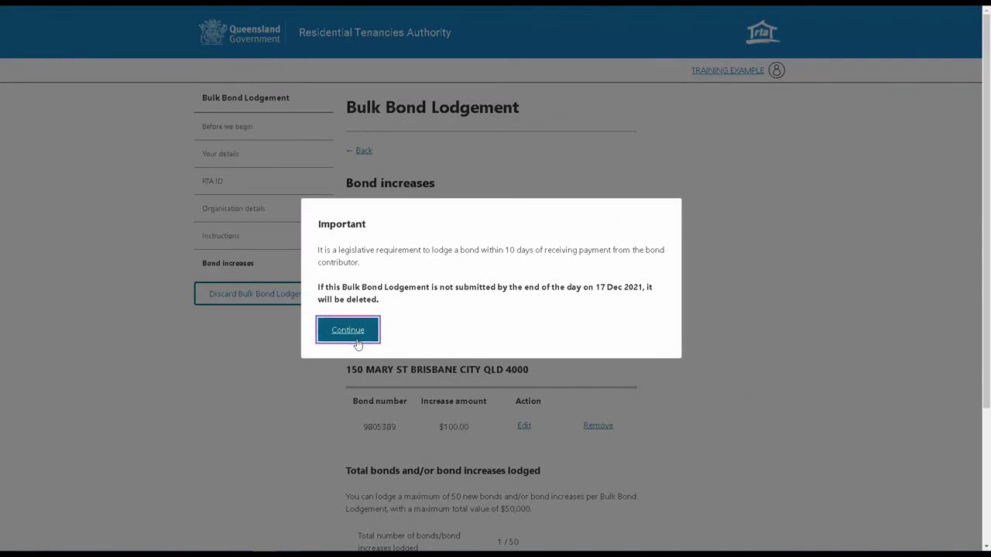
Step: Acknowledge the deadline notice, finish bond increases at 1/50 ($100.00), and add a new lodgement
left_click(344, 343)
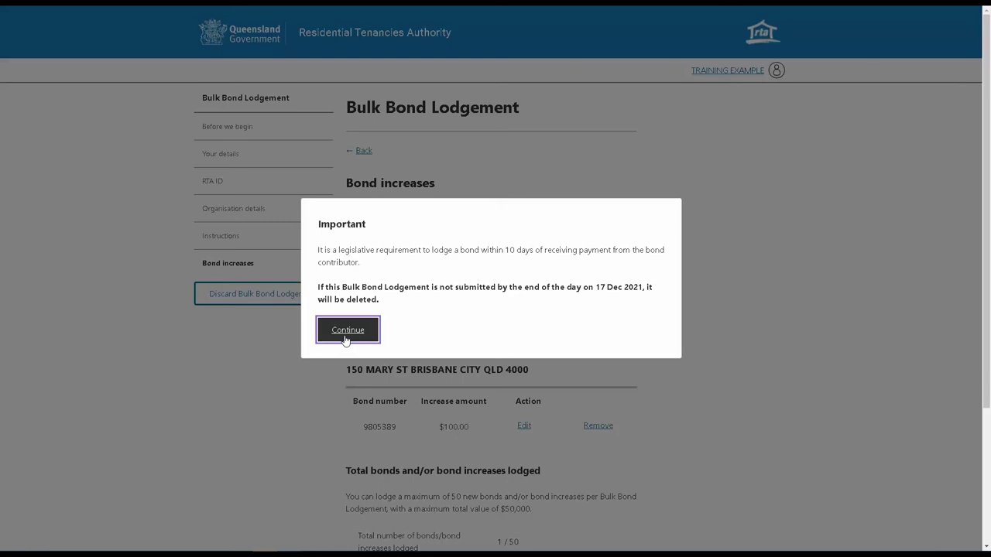
left_click(347, 332)
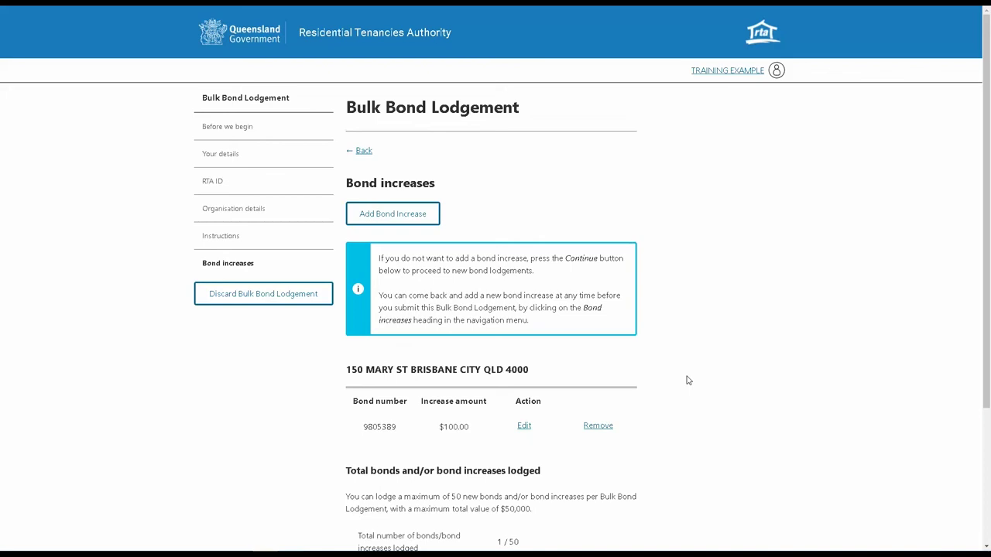
scroll(685, 380, "down", 3)
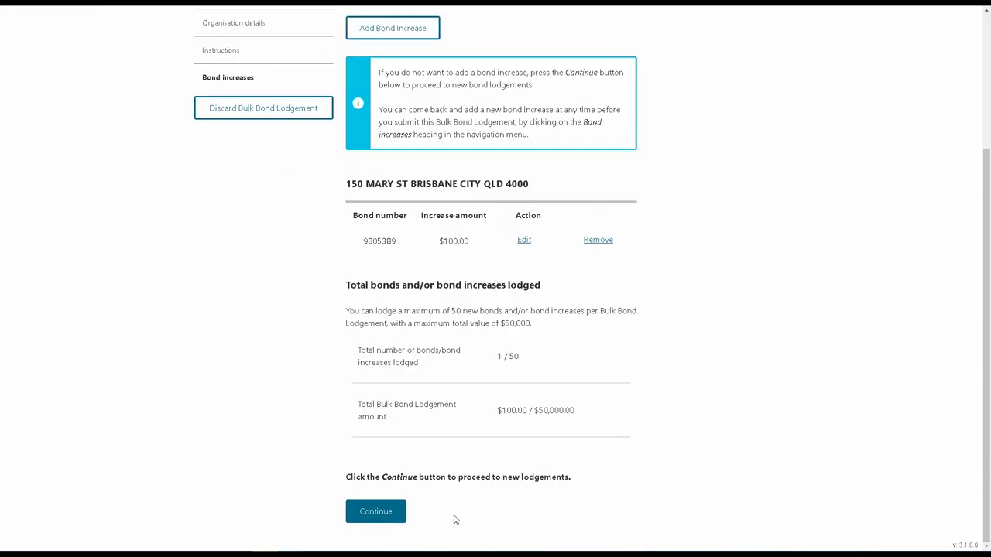
left_click(391, 517)
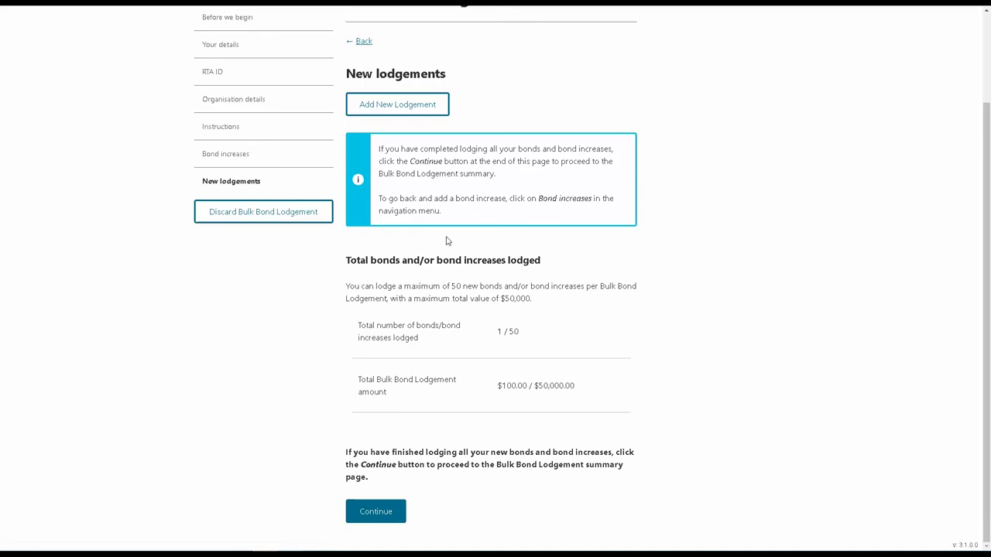
left_click(378, 107)
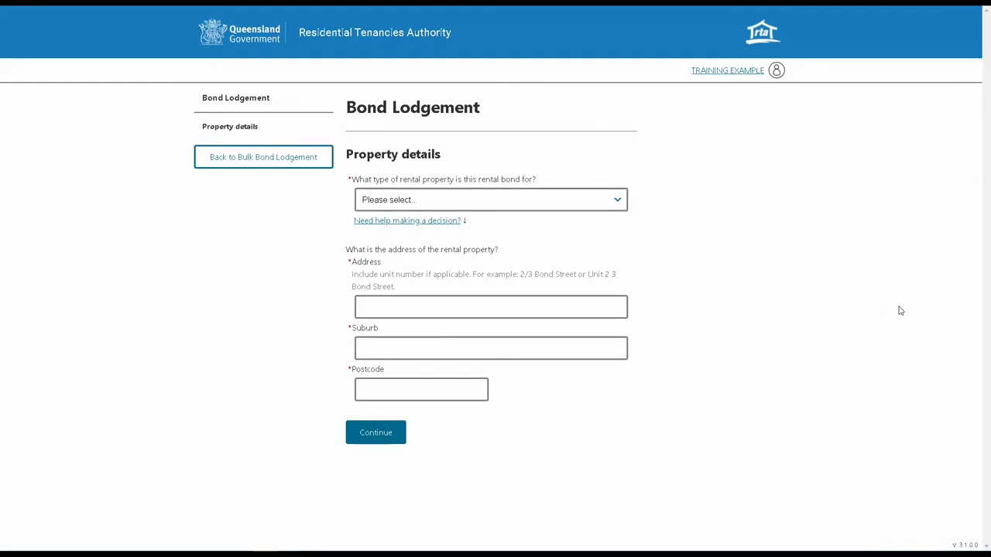
Step: Set the property type to on-campus student rooming accommodation, room 1, at the University of Queensland address
left_click(600, 210)
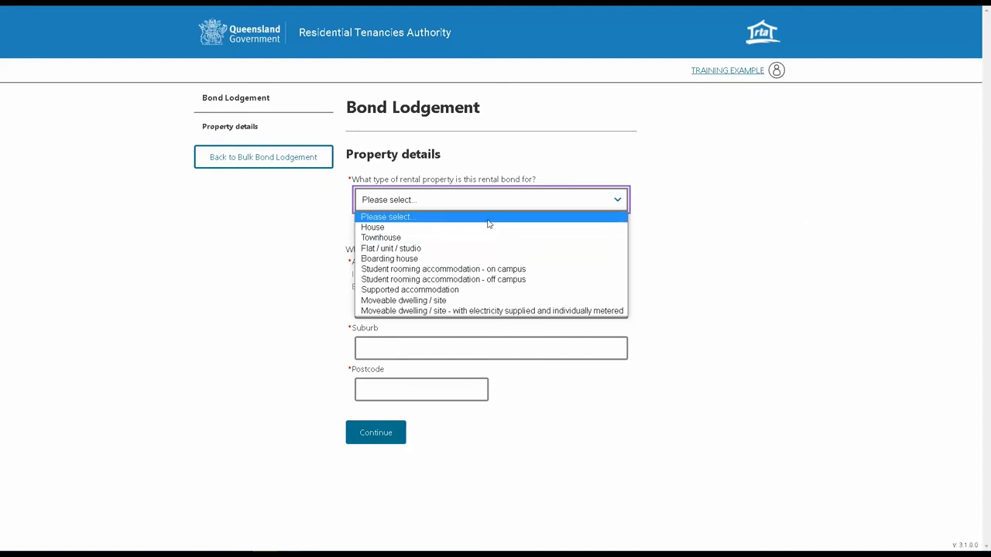
left_click(425, 268)
left_click(424, 270)
type("1")
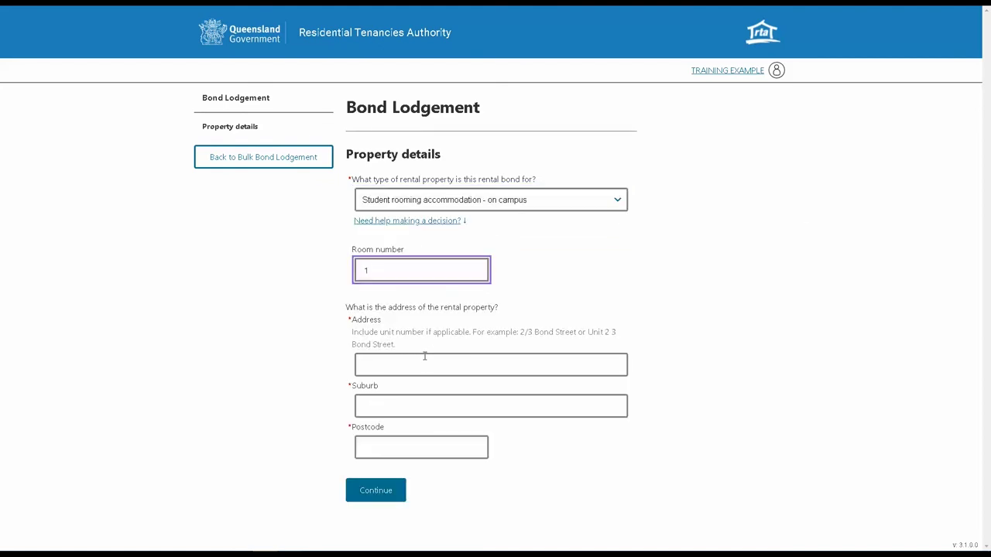
left_click(414, 361)
type("UNIVERSI")
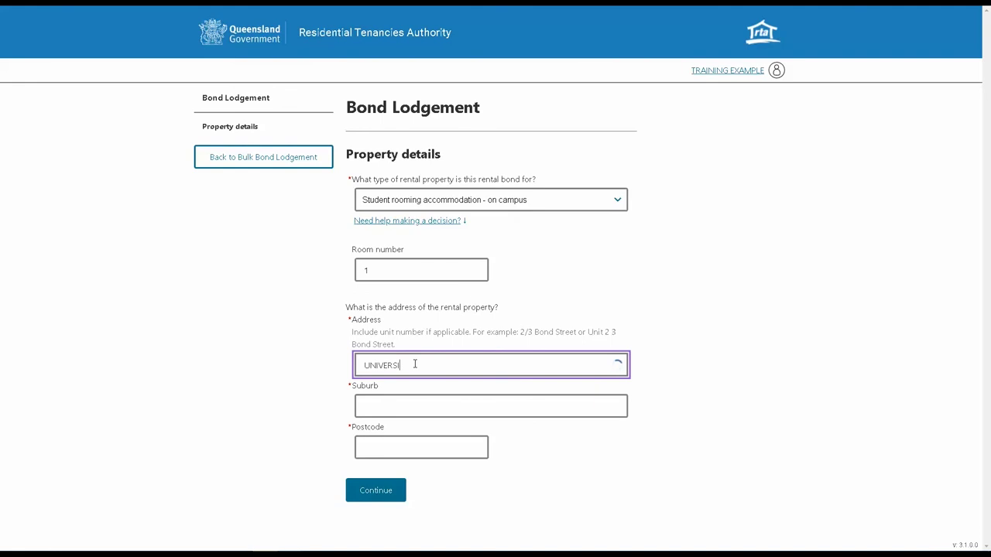
type("TY OF QUEEN")
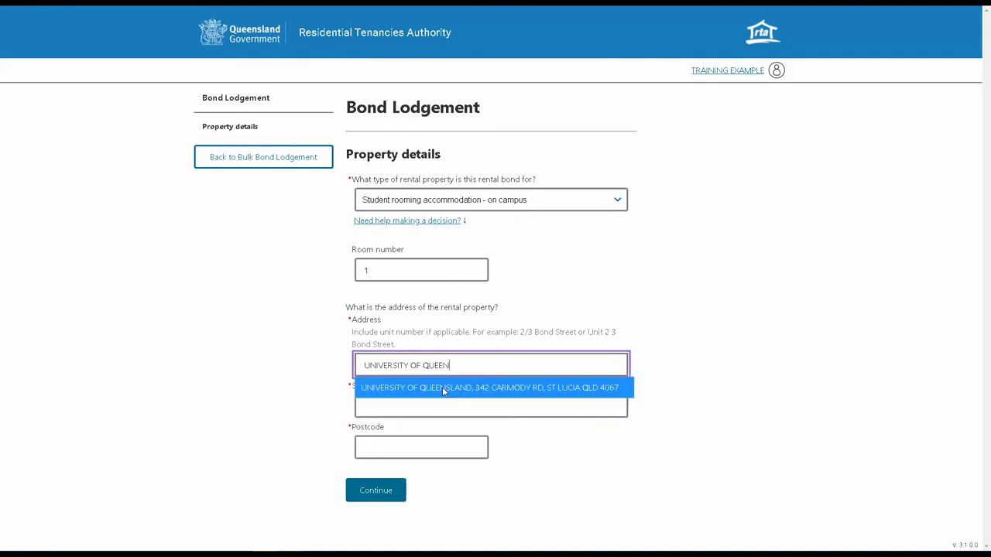
left_click(444, 389)
Step: Enter weekly rent $200, bond $500 and lease start date 1/1/2022
left_click(375, 490)
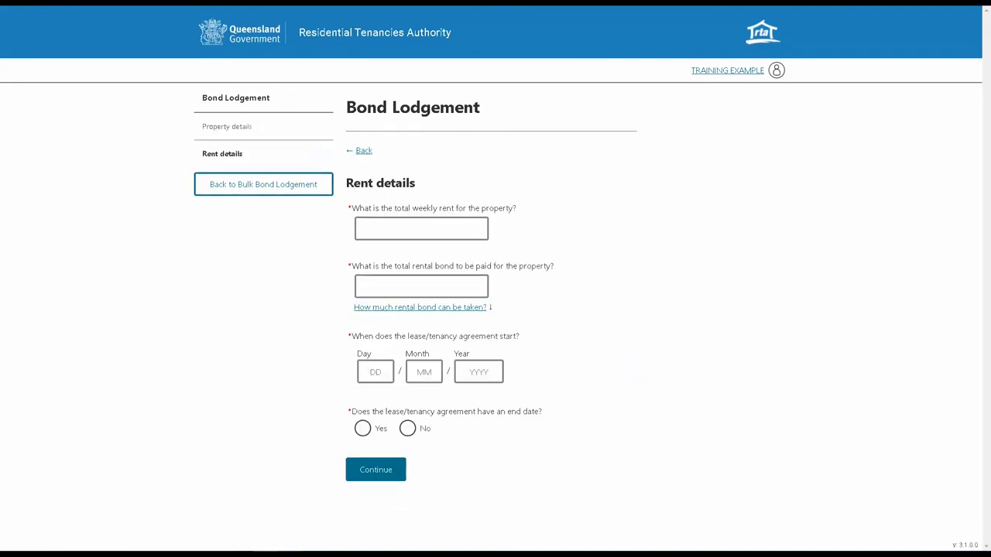
left_click(390, 230)
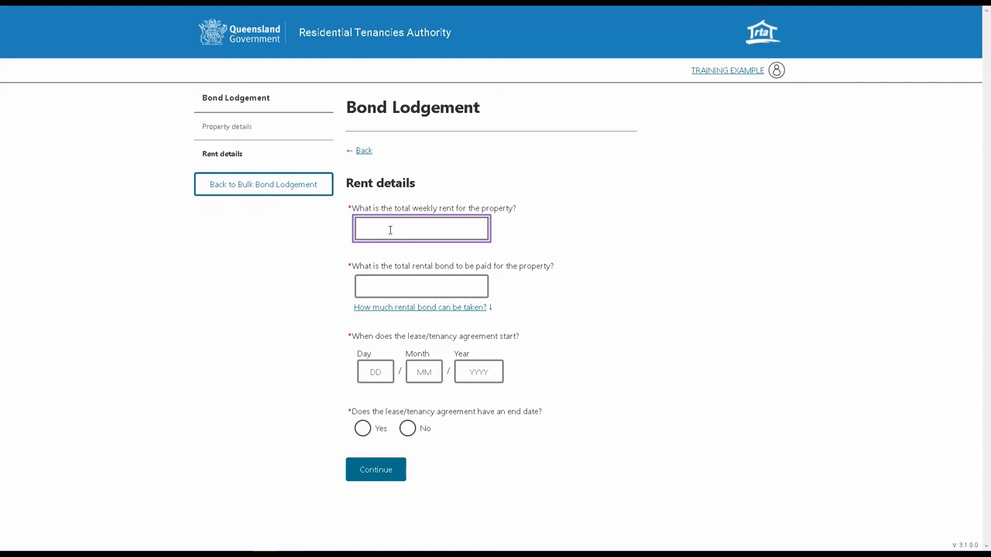
type("$200")
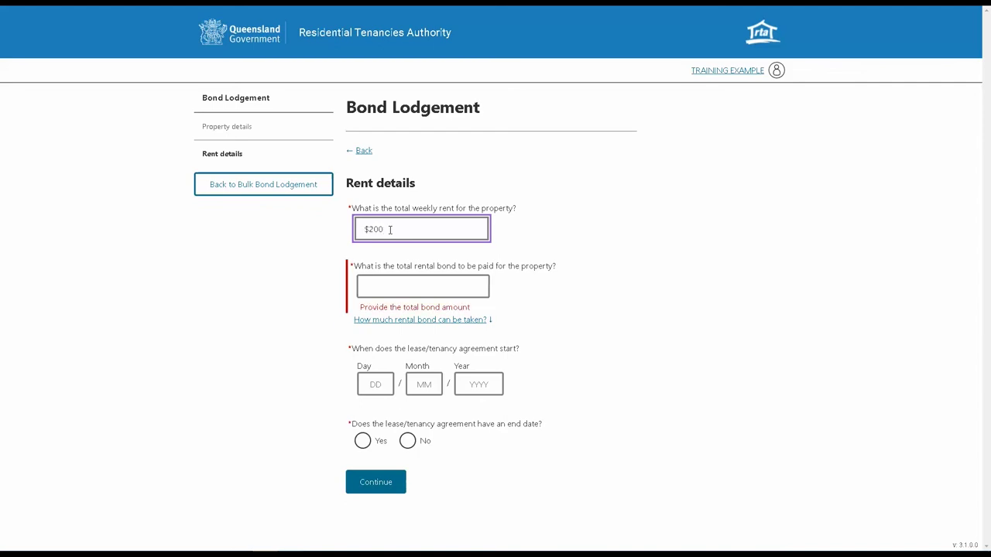
left_click(402, 291)
type("$500")
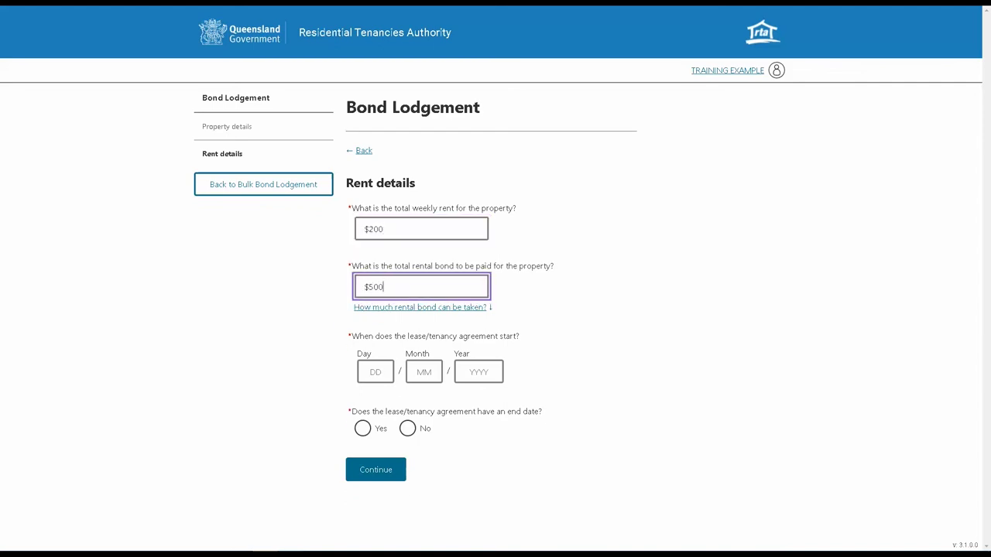
left_click(393, 373)
type("1")
key("Tab")
type("1")
key("Tab")
type("2022")
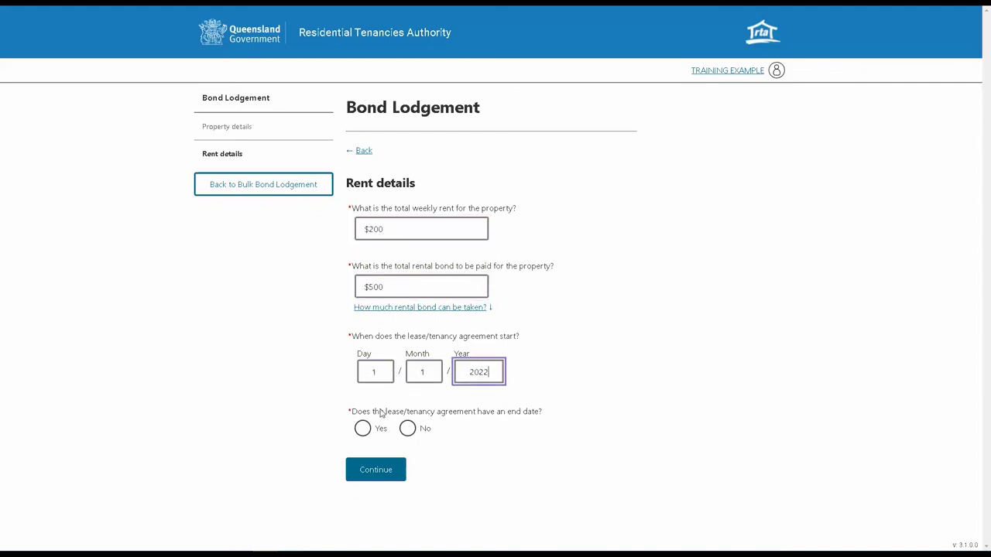
Step: Mark the lease as having an end date of 1/12/2022 and submit the rent details
left_click(378, 428)
left_click(379, 499)
type("1")
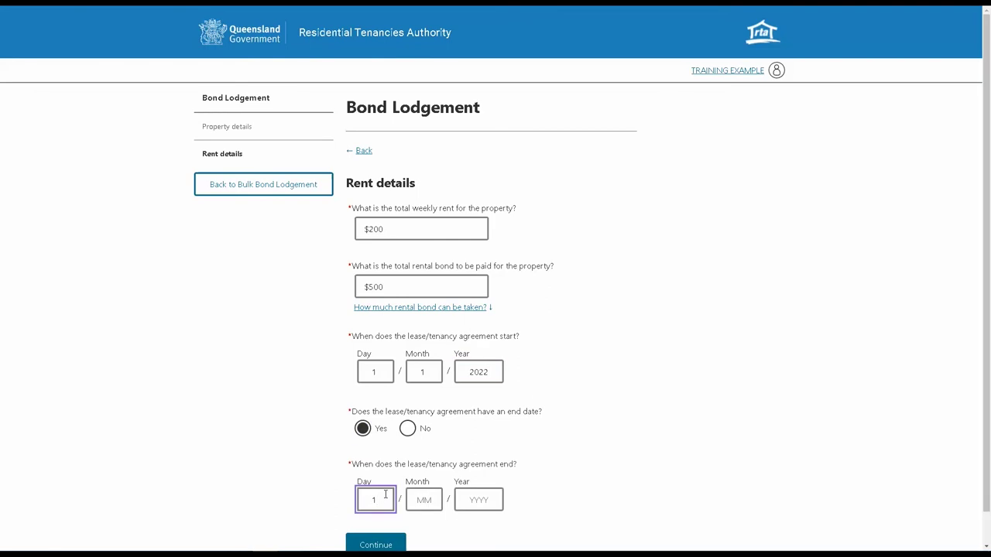
key("Tab")
type("12")
key("Tab")
type("2023")
scroll(765, 382, "down", 1)
key("Return")
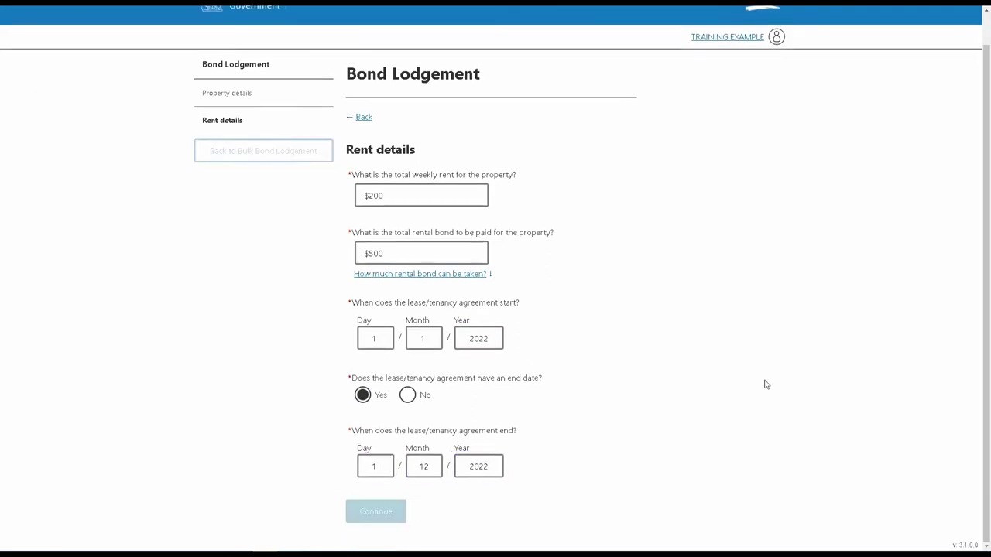
Step: Add a tenant, filling in their first name, last name and e-mail address
left_click(396, 395)
left_click(416, 201)
type("J")
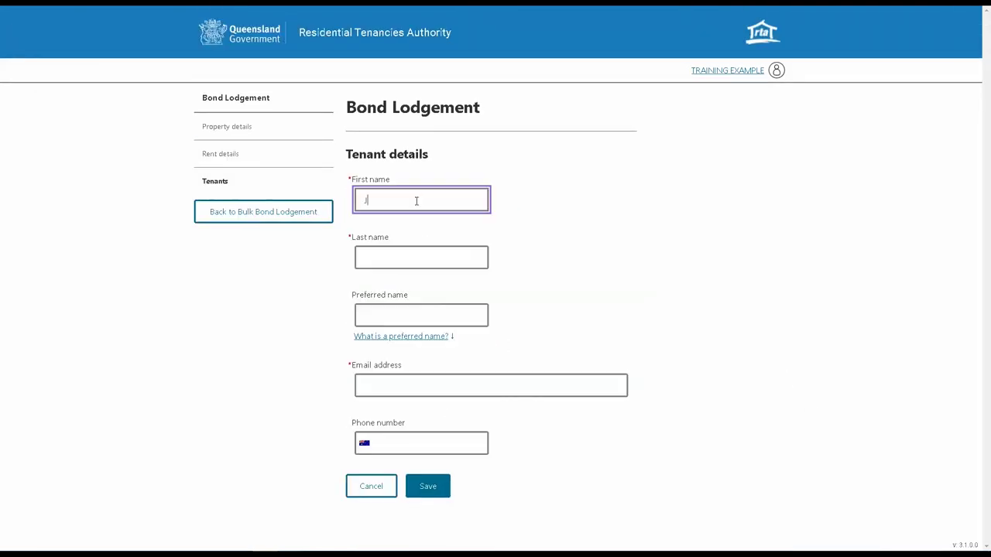
type("OE")
left_click(404, 257)
type("BLOGGS")
left_click(498, 389)
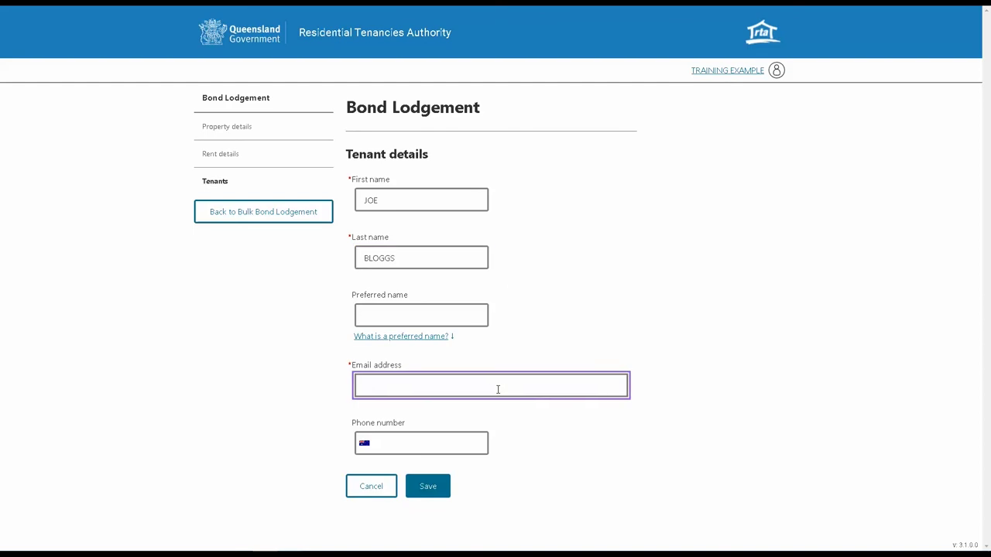
type("joe.bloggs@example.com")
Step: Save the tenant as bond contributor and go on to the answers summary
left_click(430, 491)
left_click(377, 488)
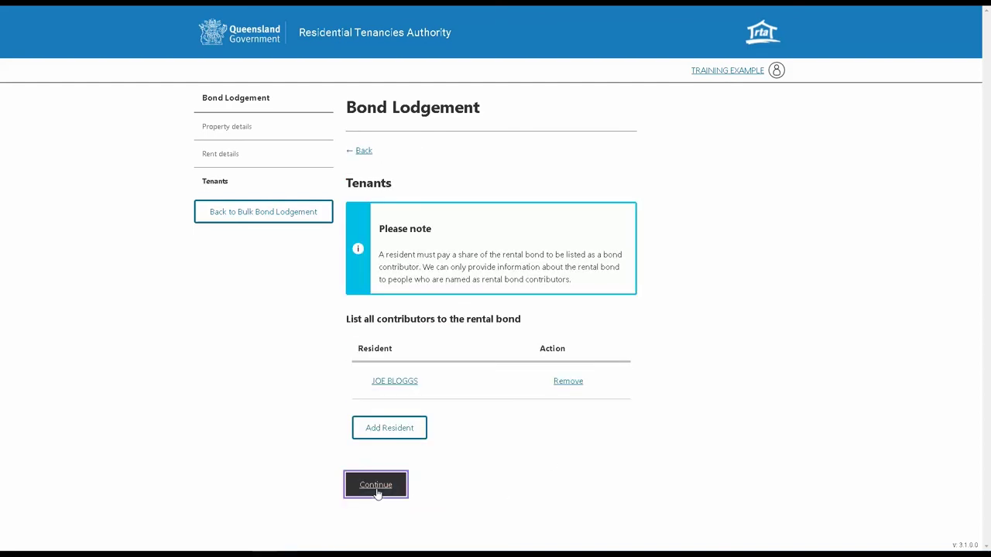
left_click(377, 435)
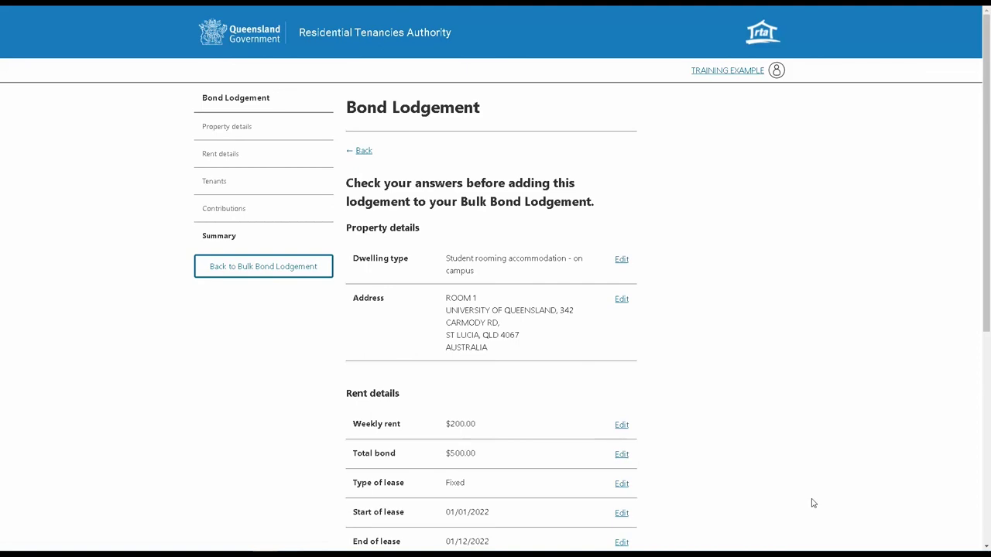
Step: Add the Room 1 $500 bond to the bulk lodgement, check the 2-bond $600 totals and continue
scroll(812, 504, "down", 5)
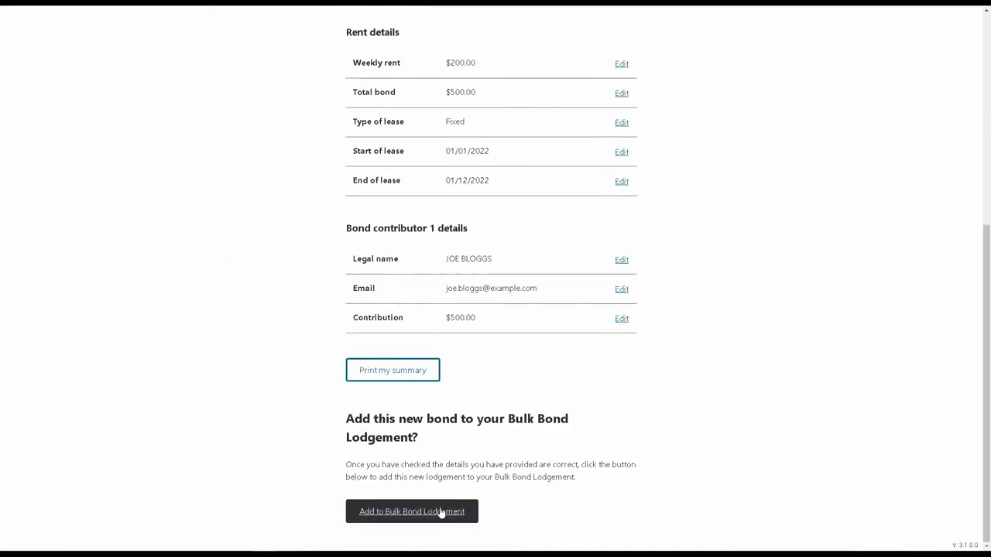
left_click(441, 513)
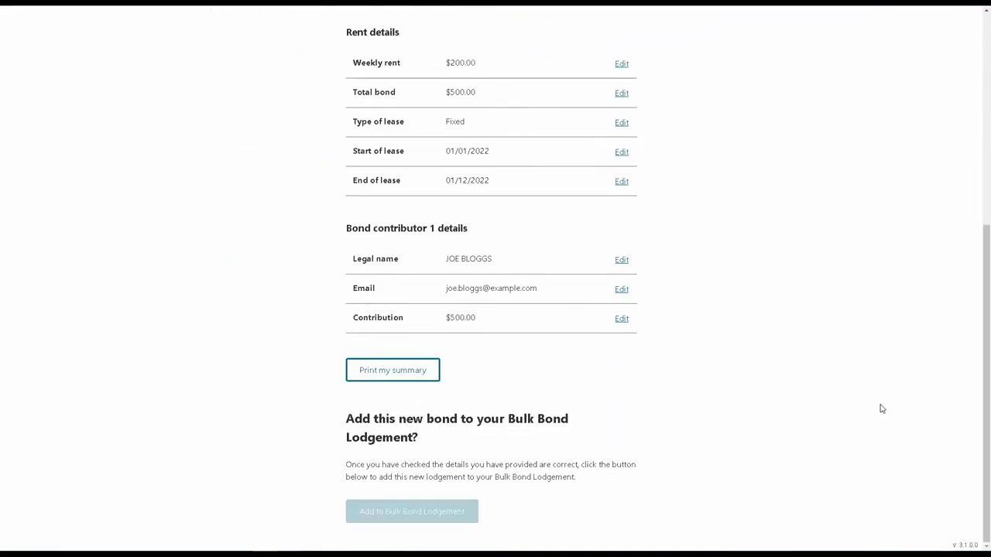
scroll(715, 374, "down", 1)
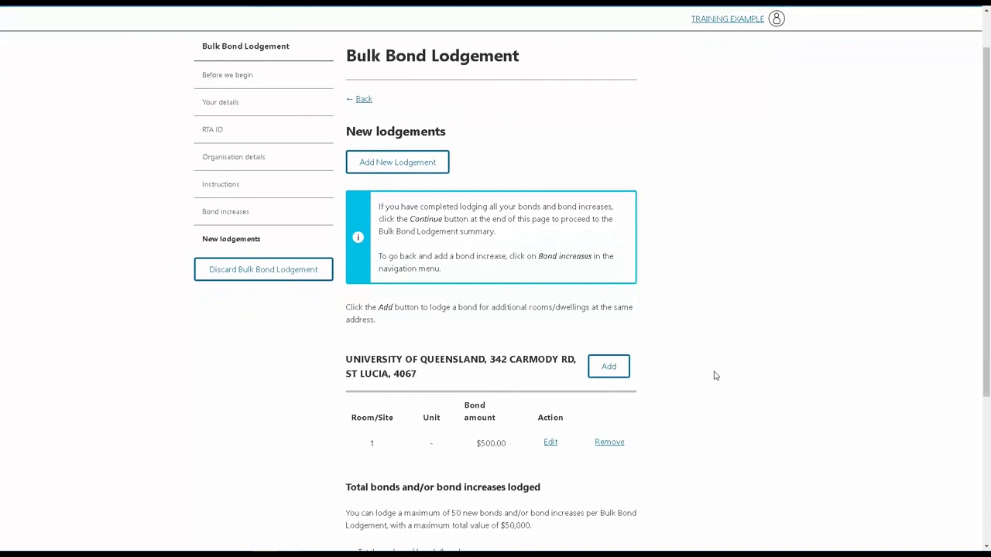
scroll(712, 374, "down", 3)
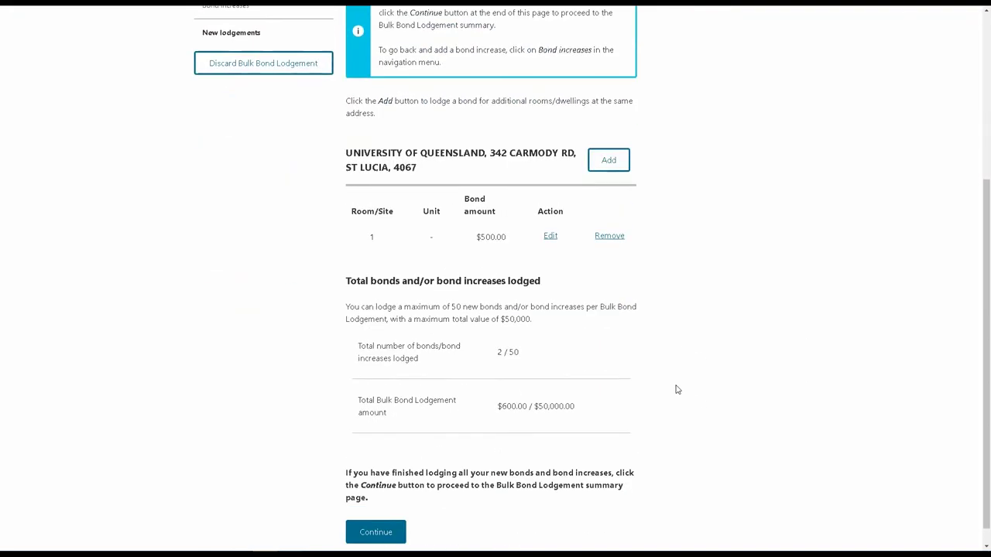
scroll(674, 389, "up", 2)
scroll(805, 417, "up", 1)
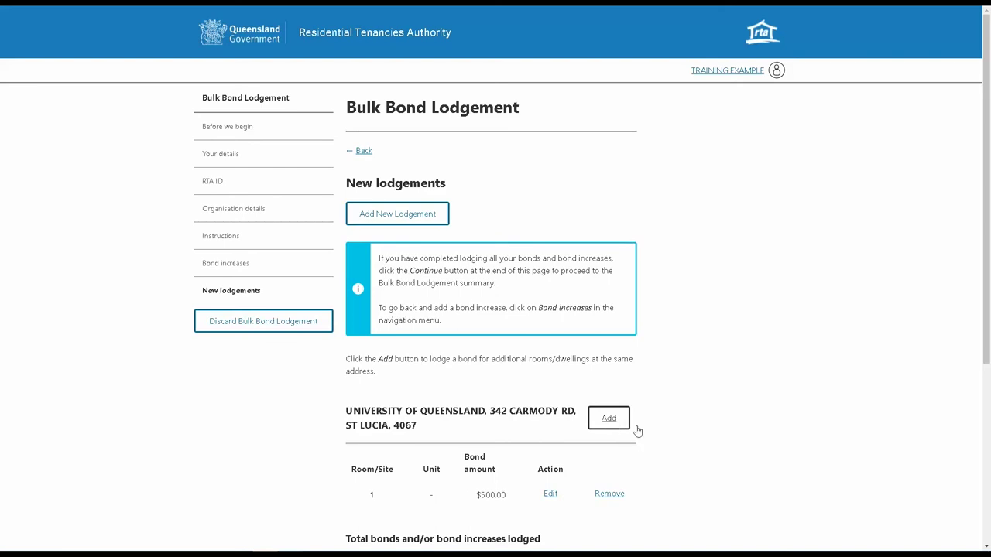
scroll(674, 435, "down", 2)
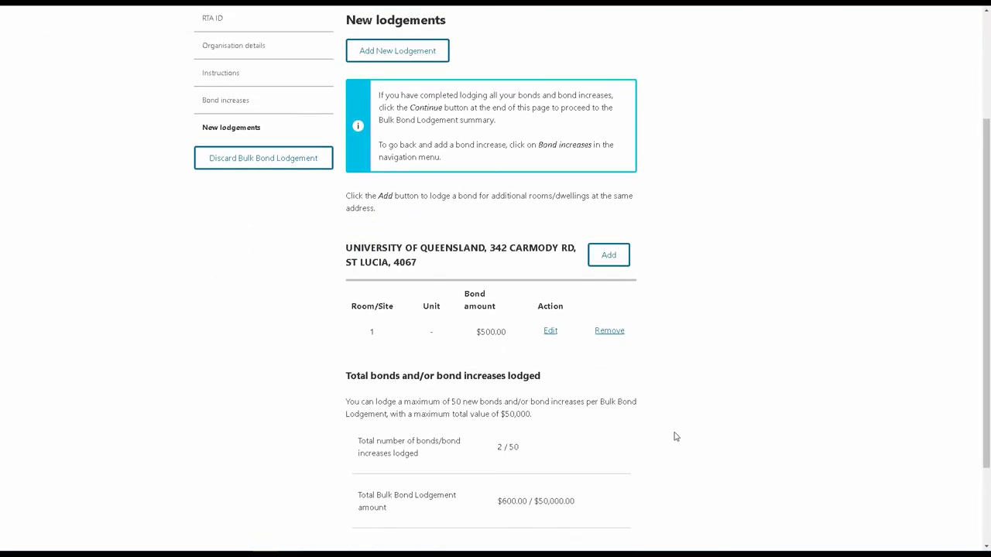
scroll(674, 437, "down", 2)
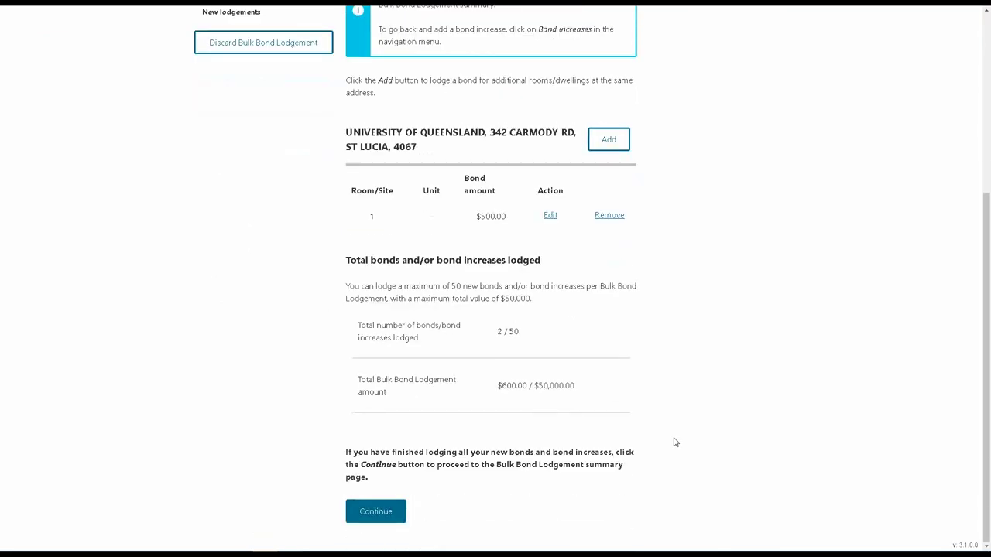
left_click(376, 511)
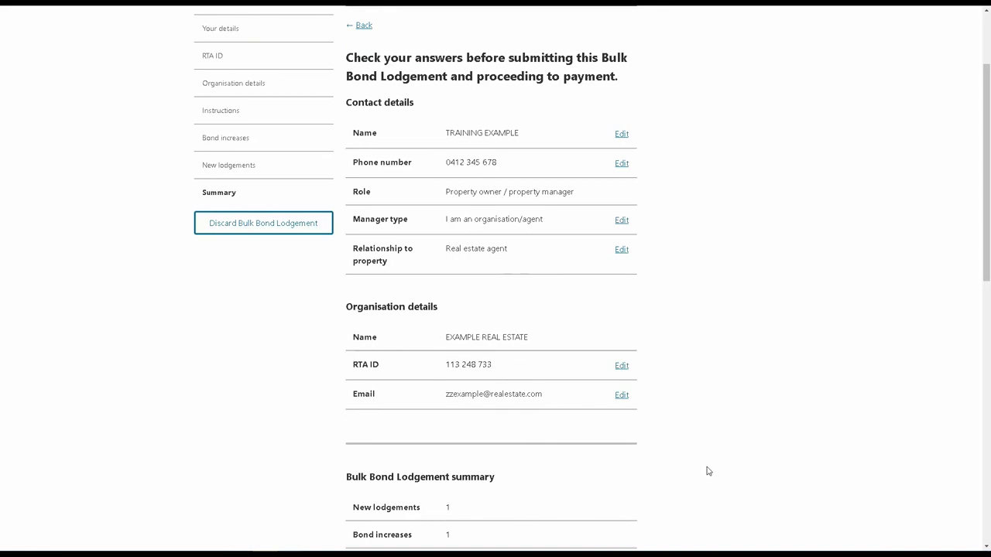
Step: Review the summary and submit the $600 lodgement of one new bond and one increase
scroll(707, 470, "down", 5)
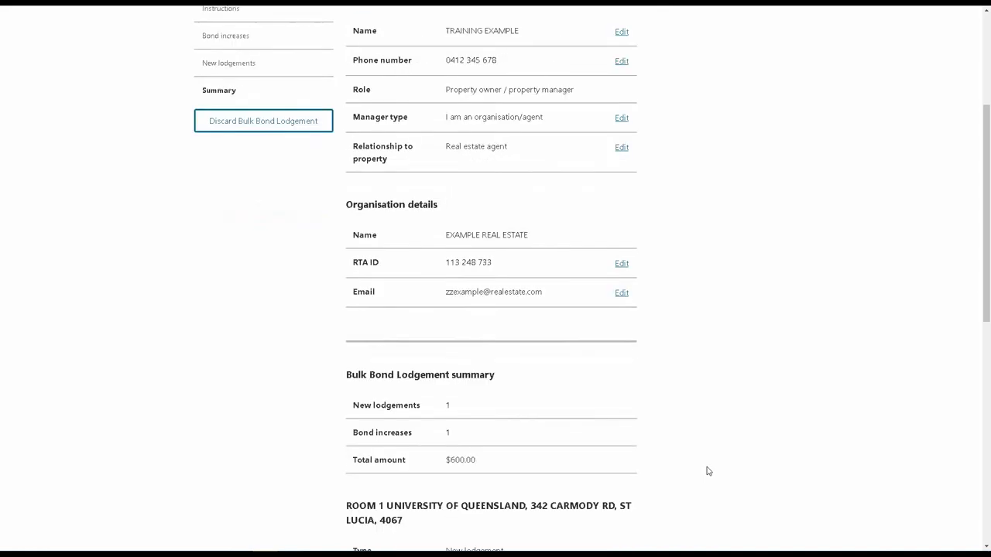
scroll(707, 471, "down", 5)
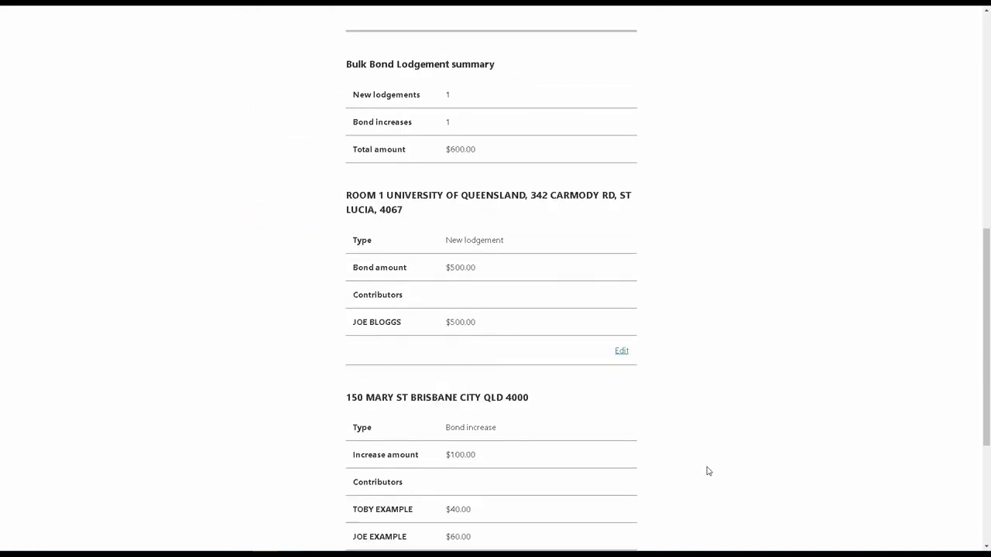
scroll(706, 470, "down", 5)
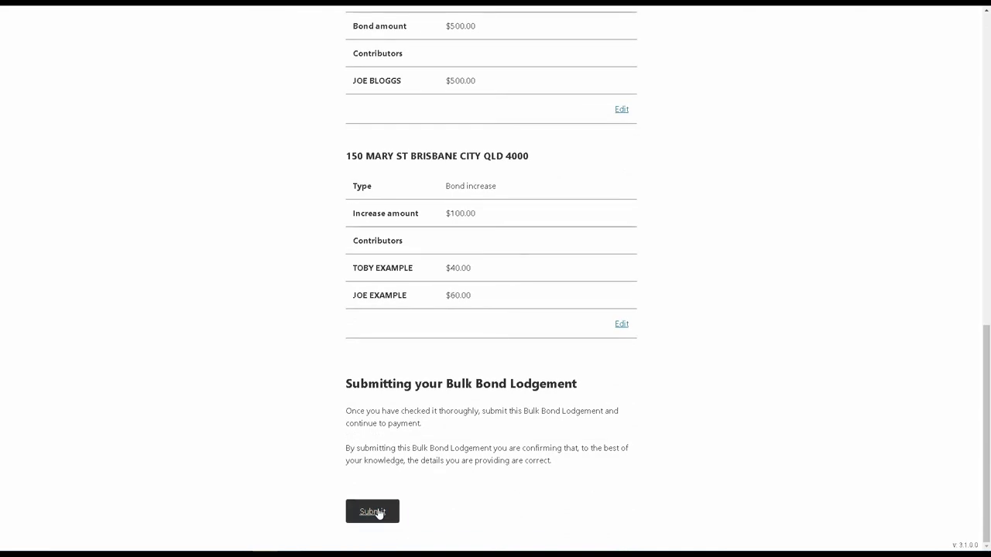
left_click(378, 513)
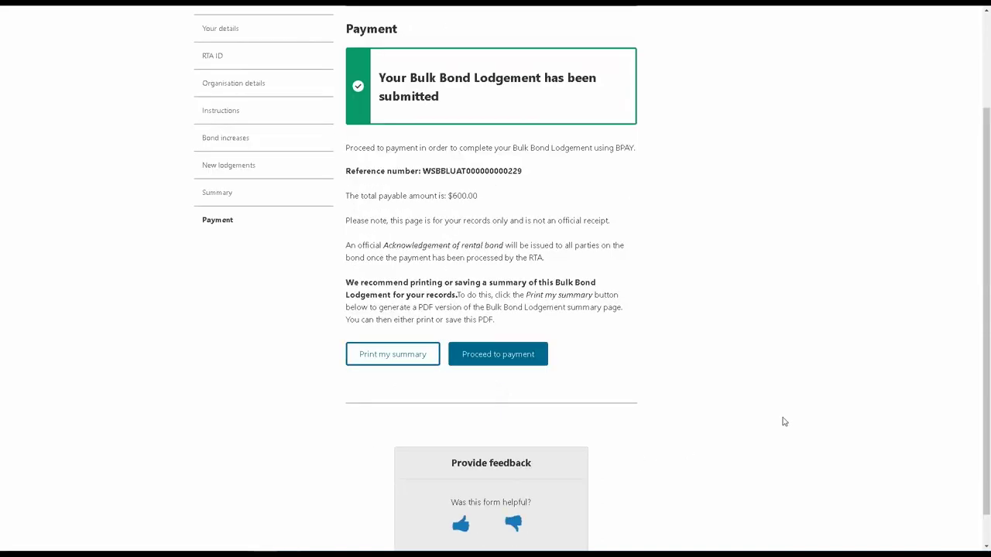
scroll(783, 422, "up", 2)
scroll(783, 422, "down", 1)
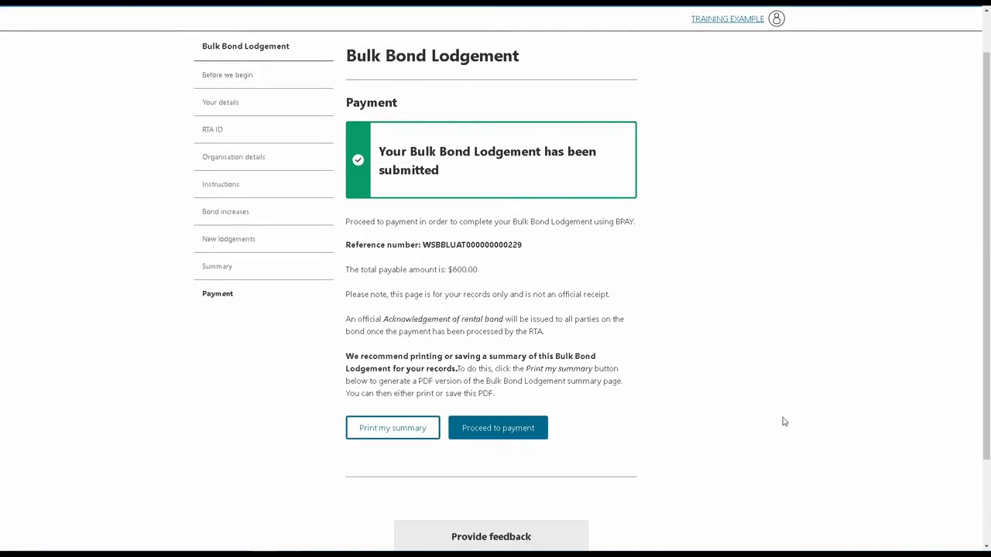
left_click(369, 435)
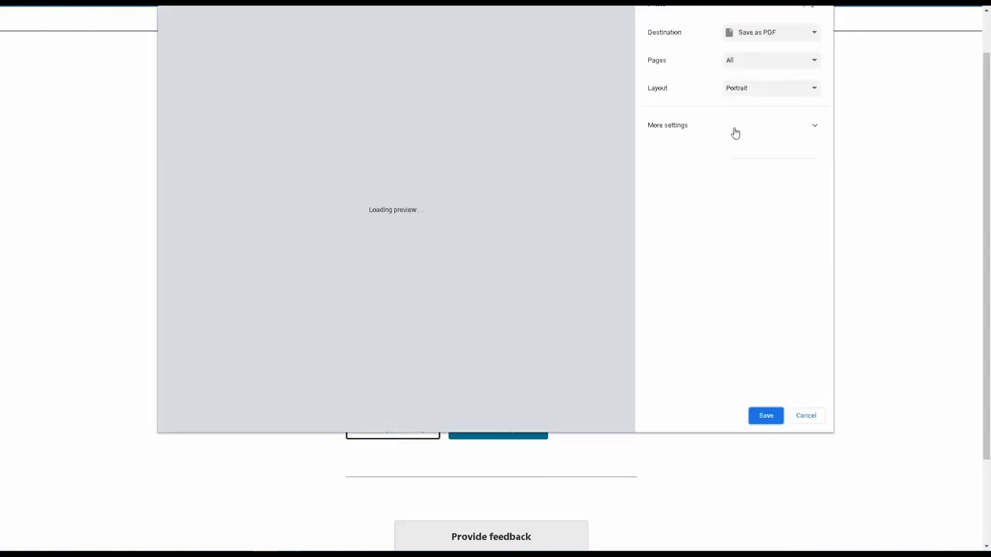
left_click(770, 35)
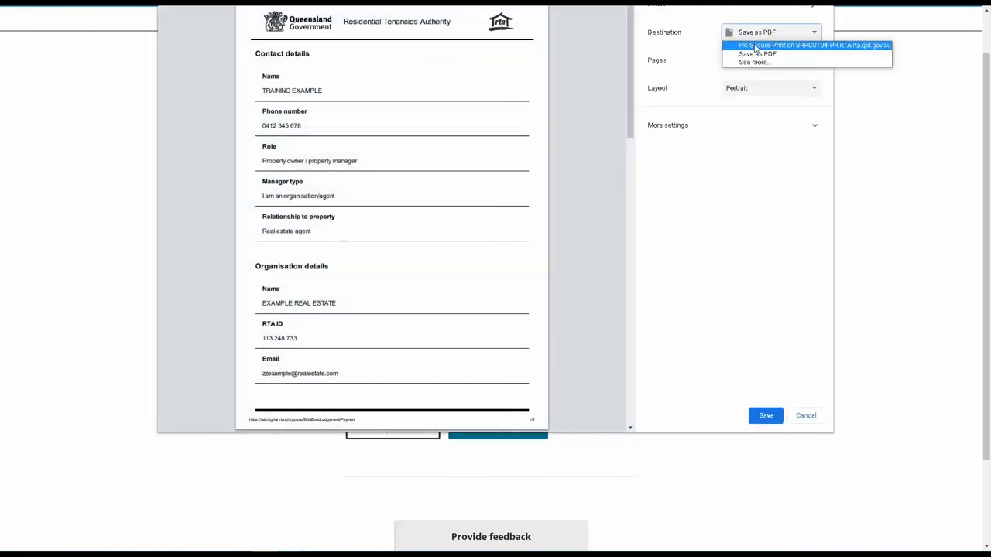
left_click(807, 419)
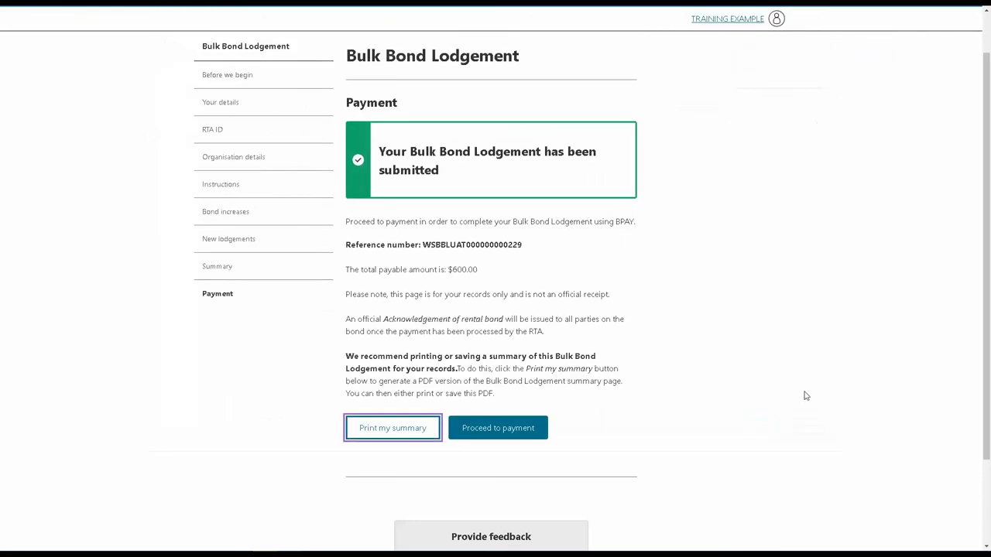
Step: Proceed to the $600 notice to pay and scroll down to its BPAY details
left_click(498, 435)
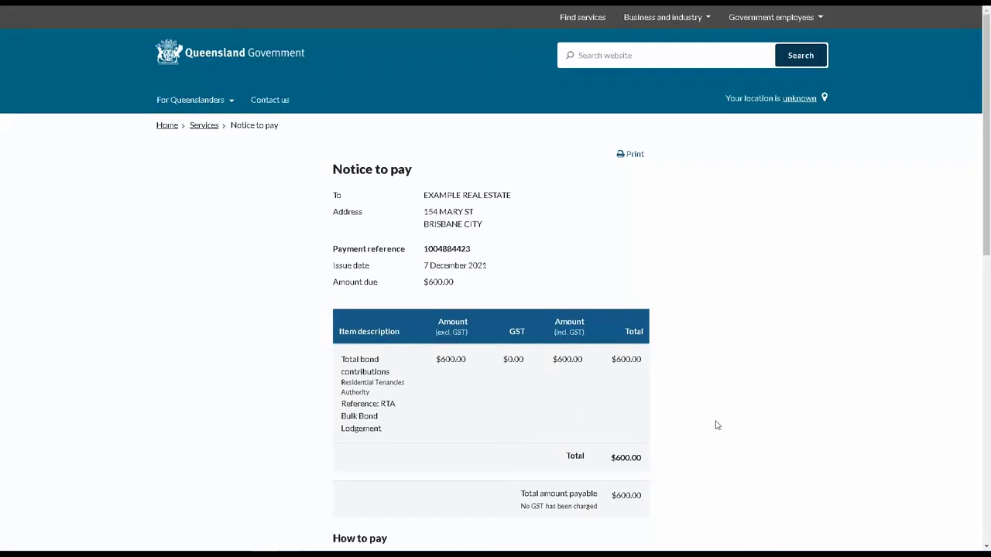
scroll(759, 427, "down", 3)
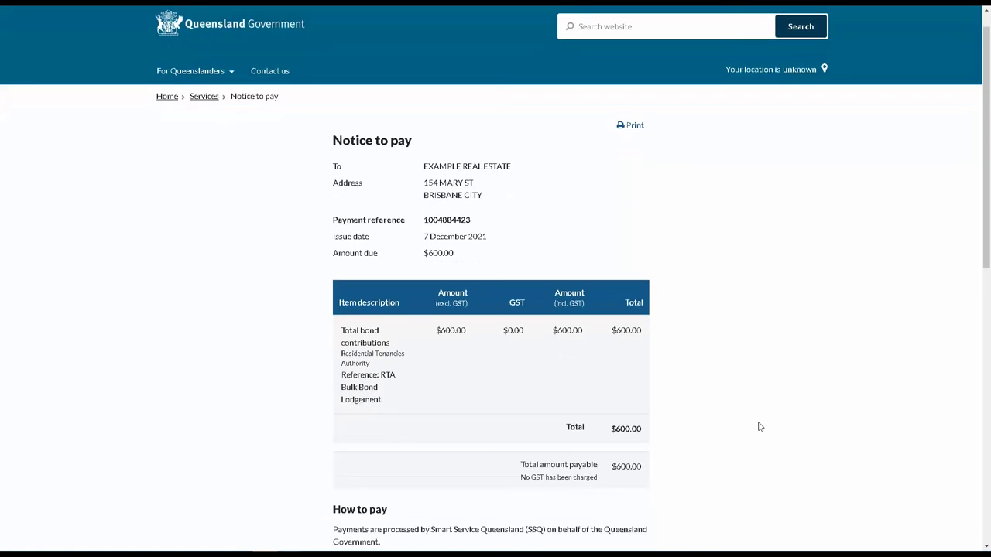